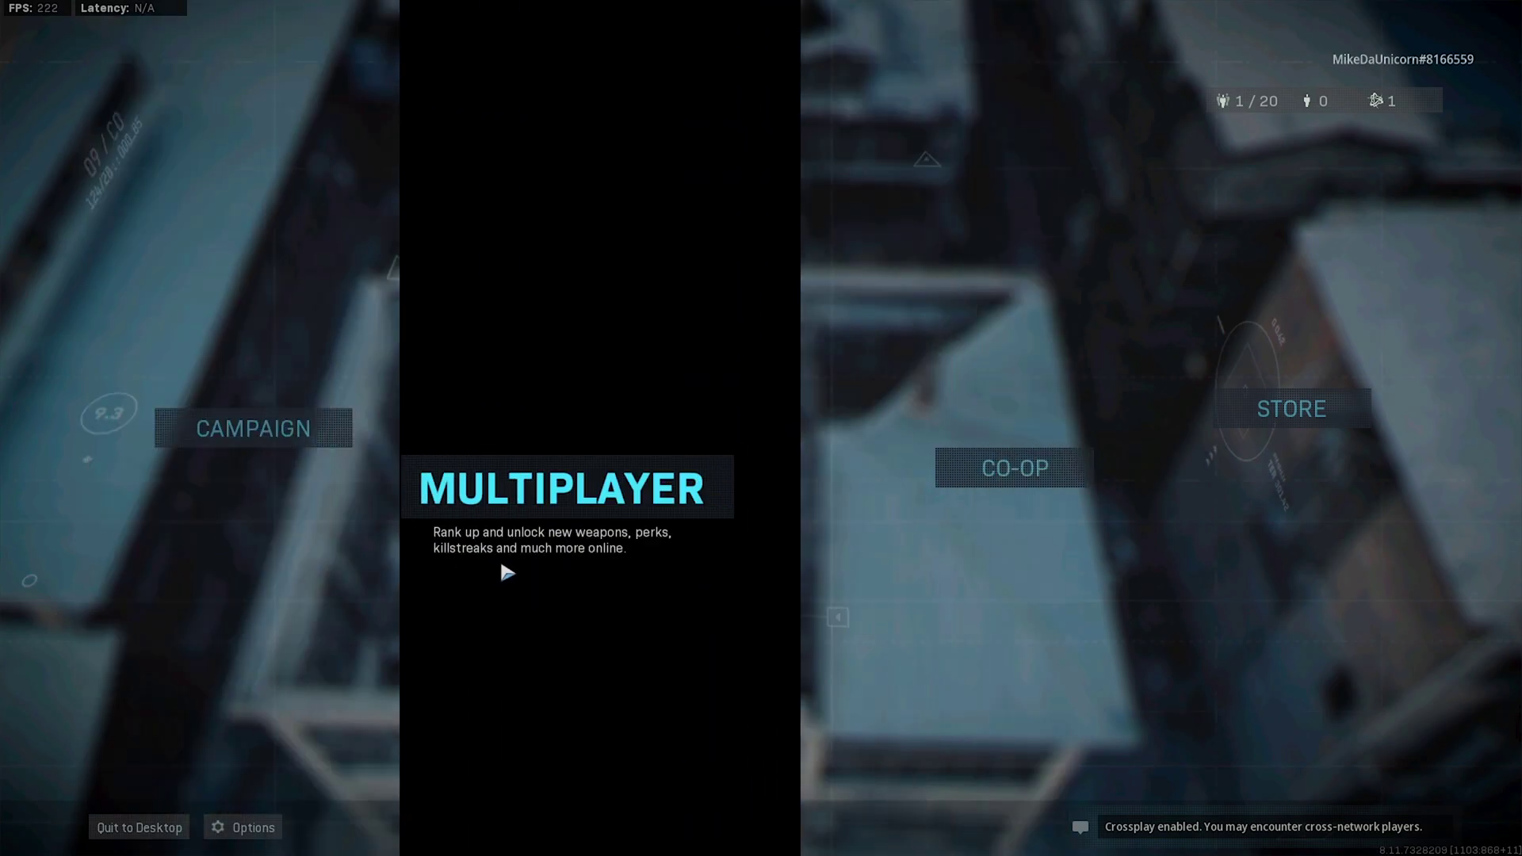
- Enter Multiplayer from the main menu and bring up the Options screen
left_click(572, 571)
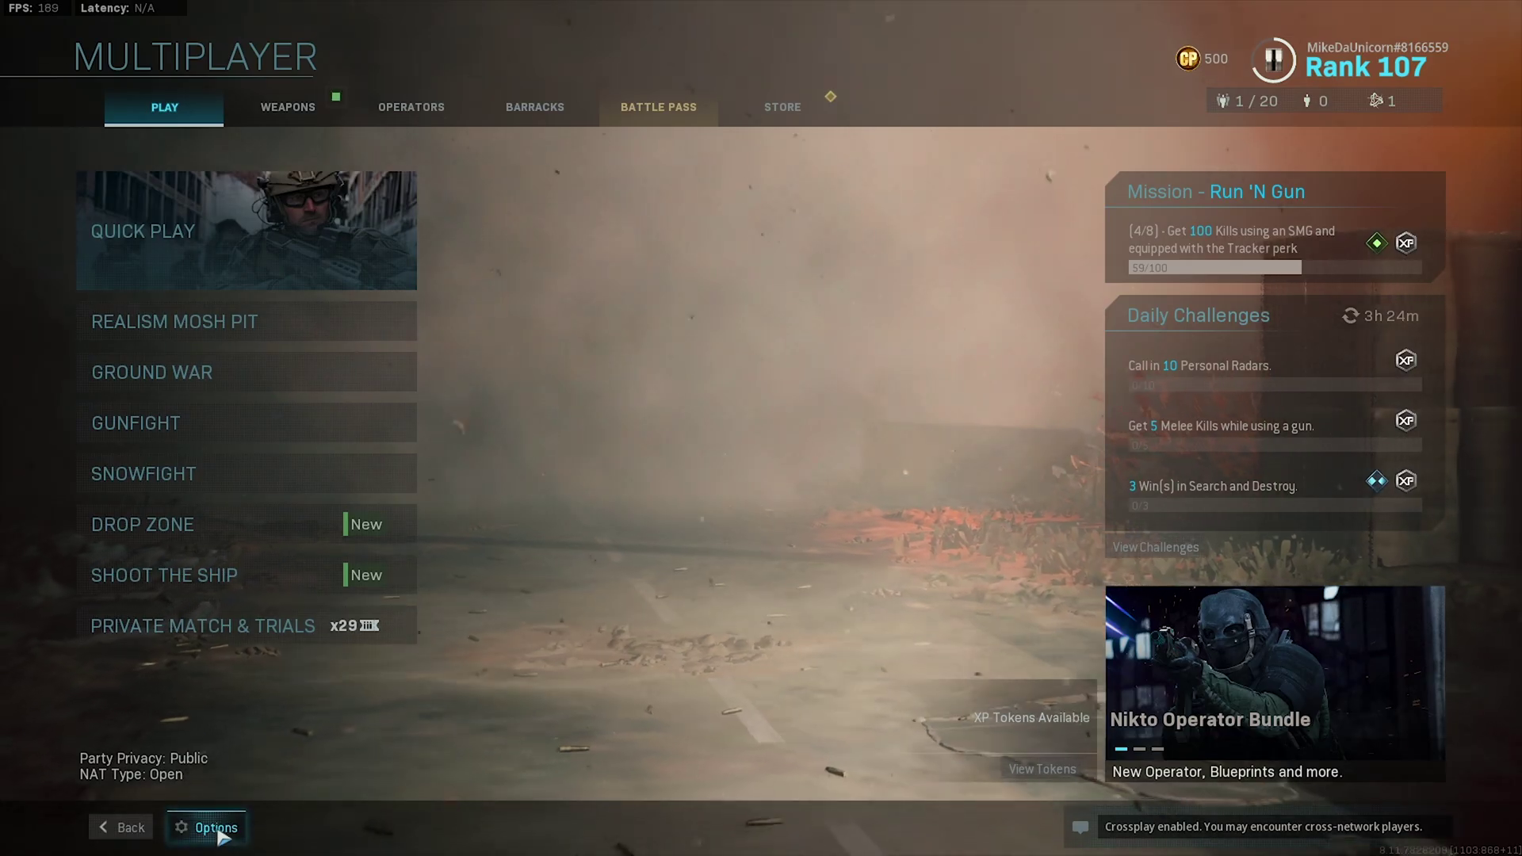
left_click(207, 827)
- Show the Graphics settings with Render Resolution's advanced section revealing Display Resolution 1920x1080
left_click(465, 130)
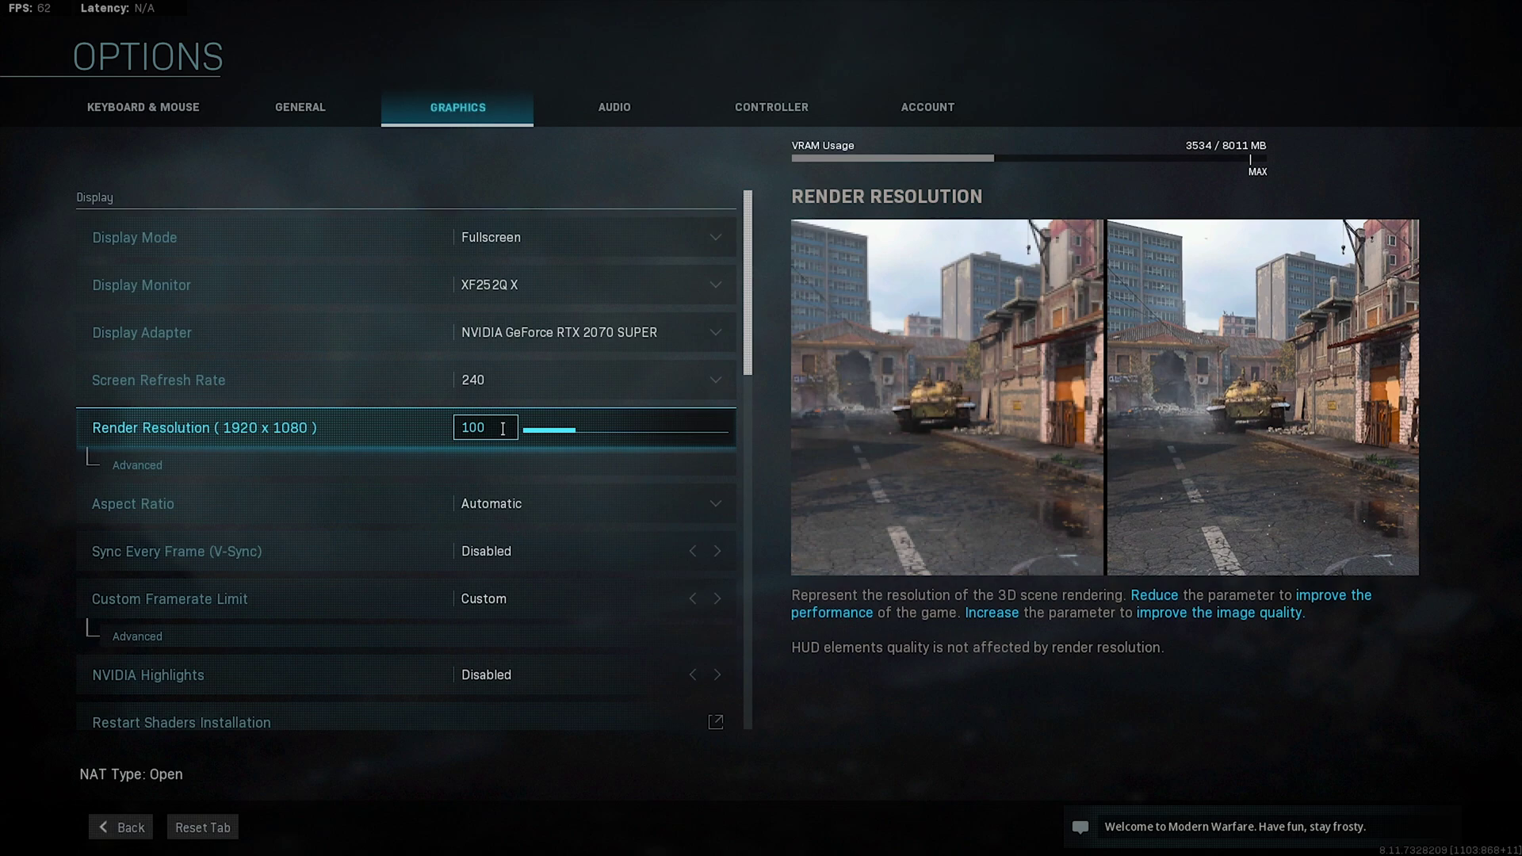
left_click(491, 464)
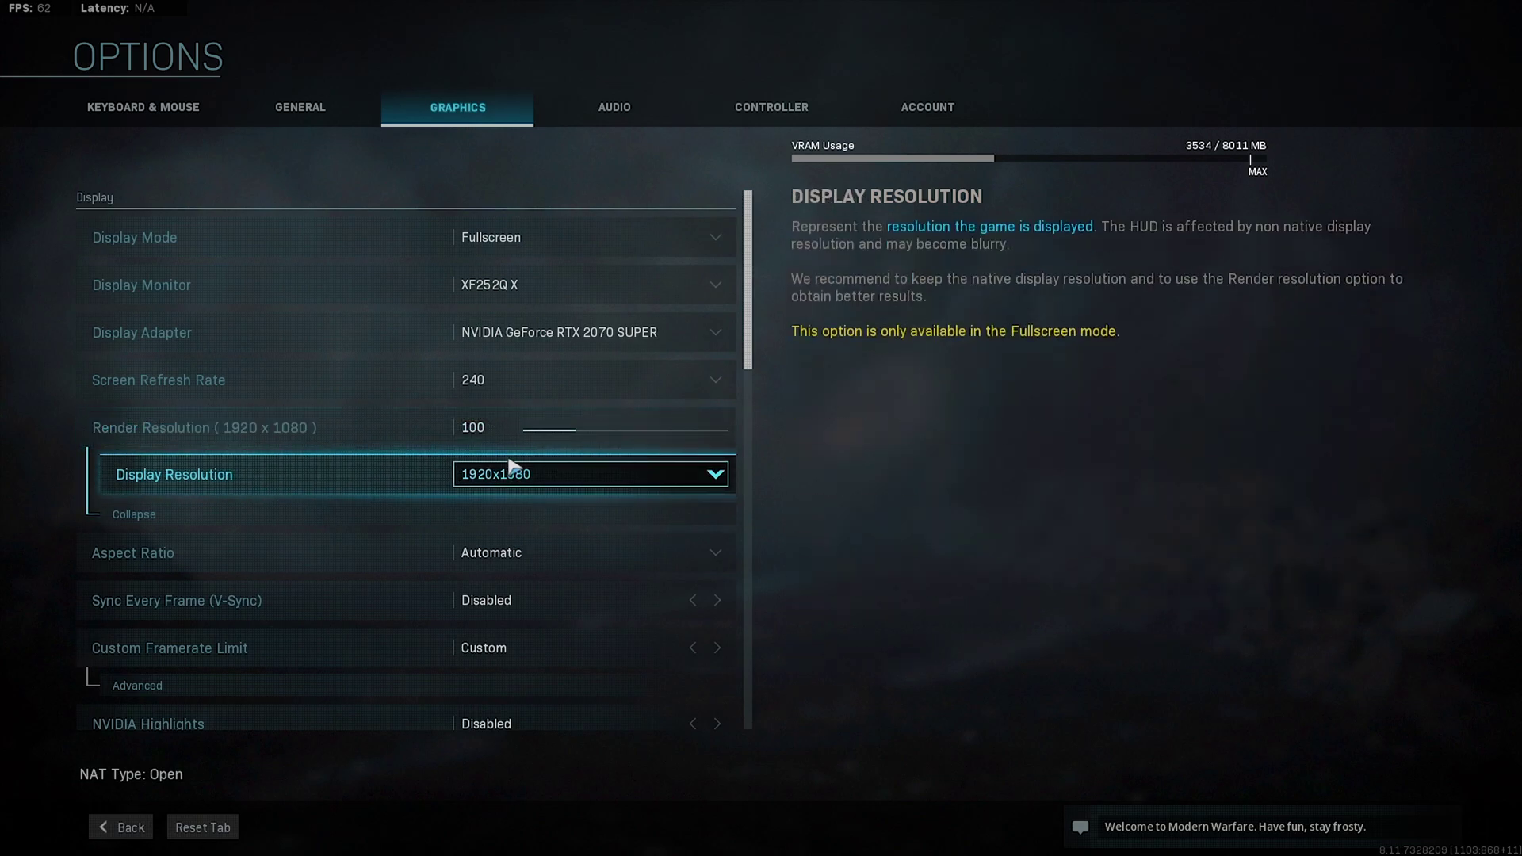
- Set Custom Framerate Limit back to Custom and expand its advanced limit sliders
scroll(511, 468, "down", 3)
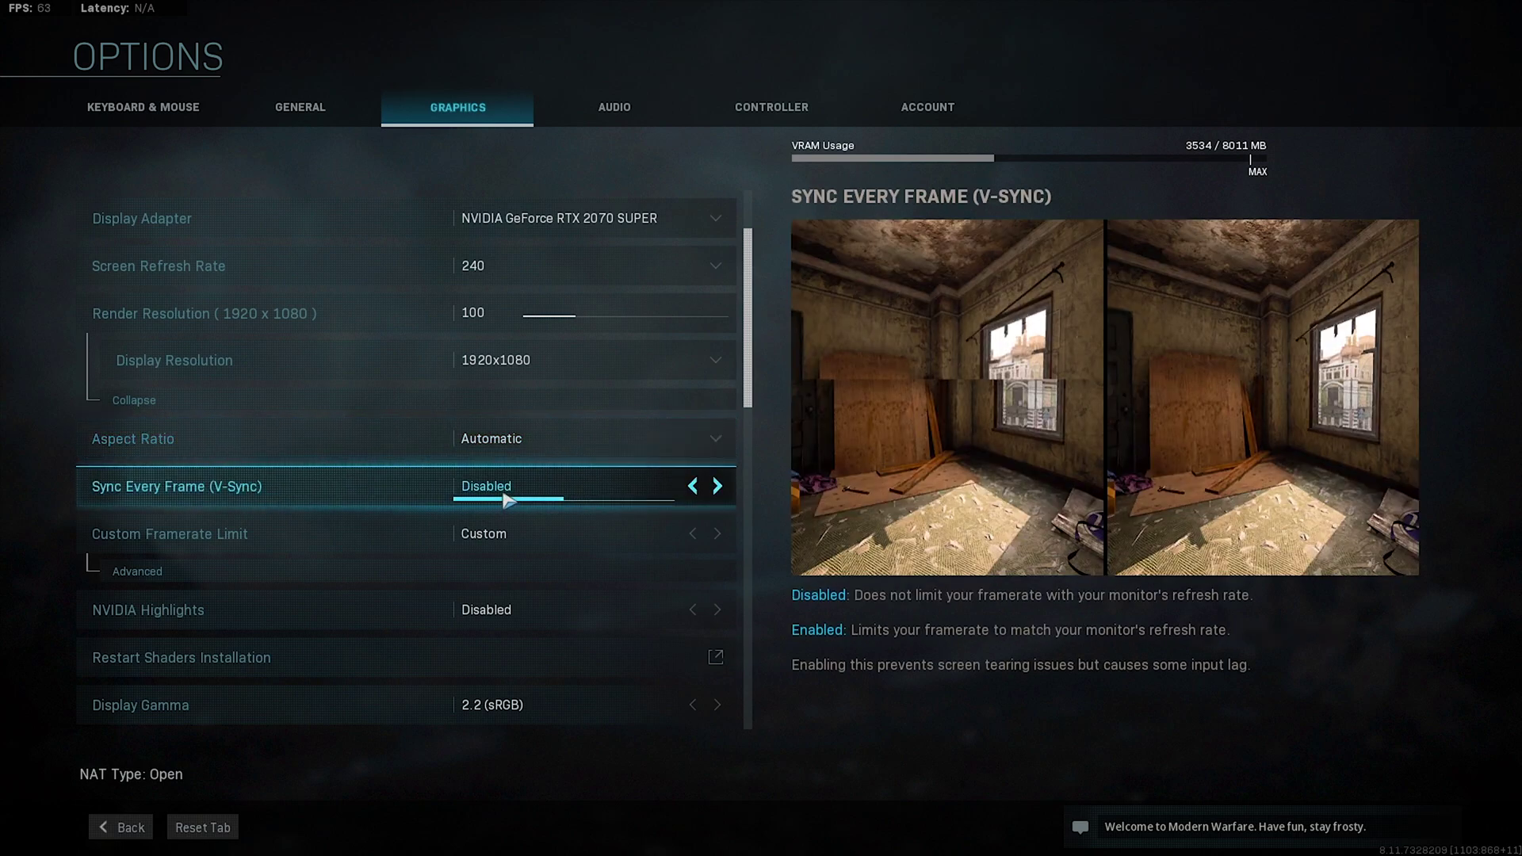
scroll(508, 500, "down", 2)
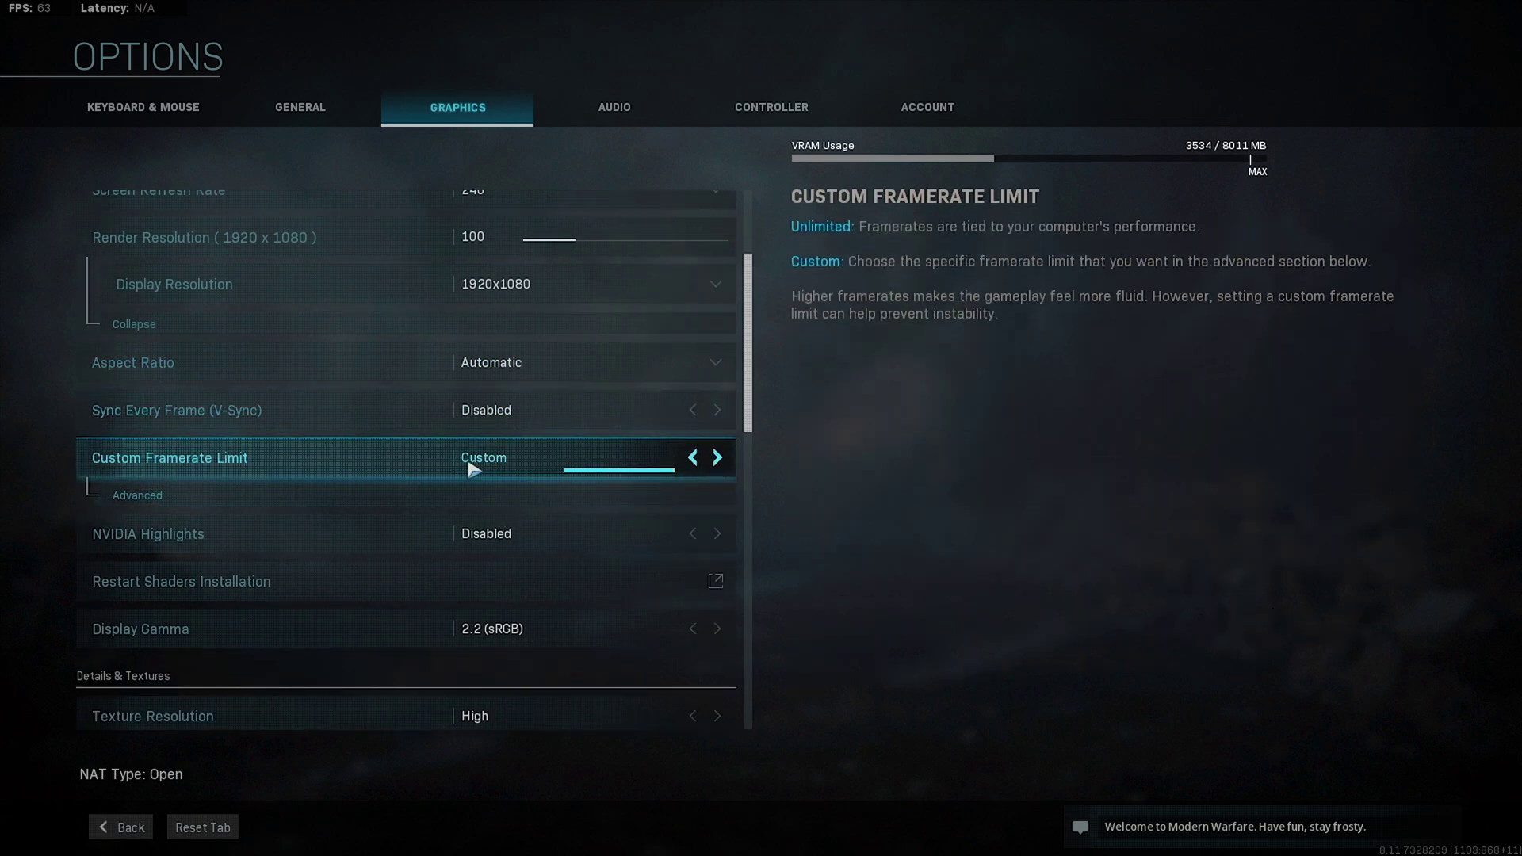
left_click(692, 458)
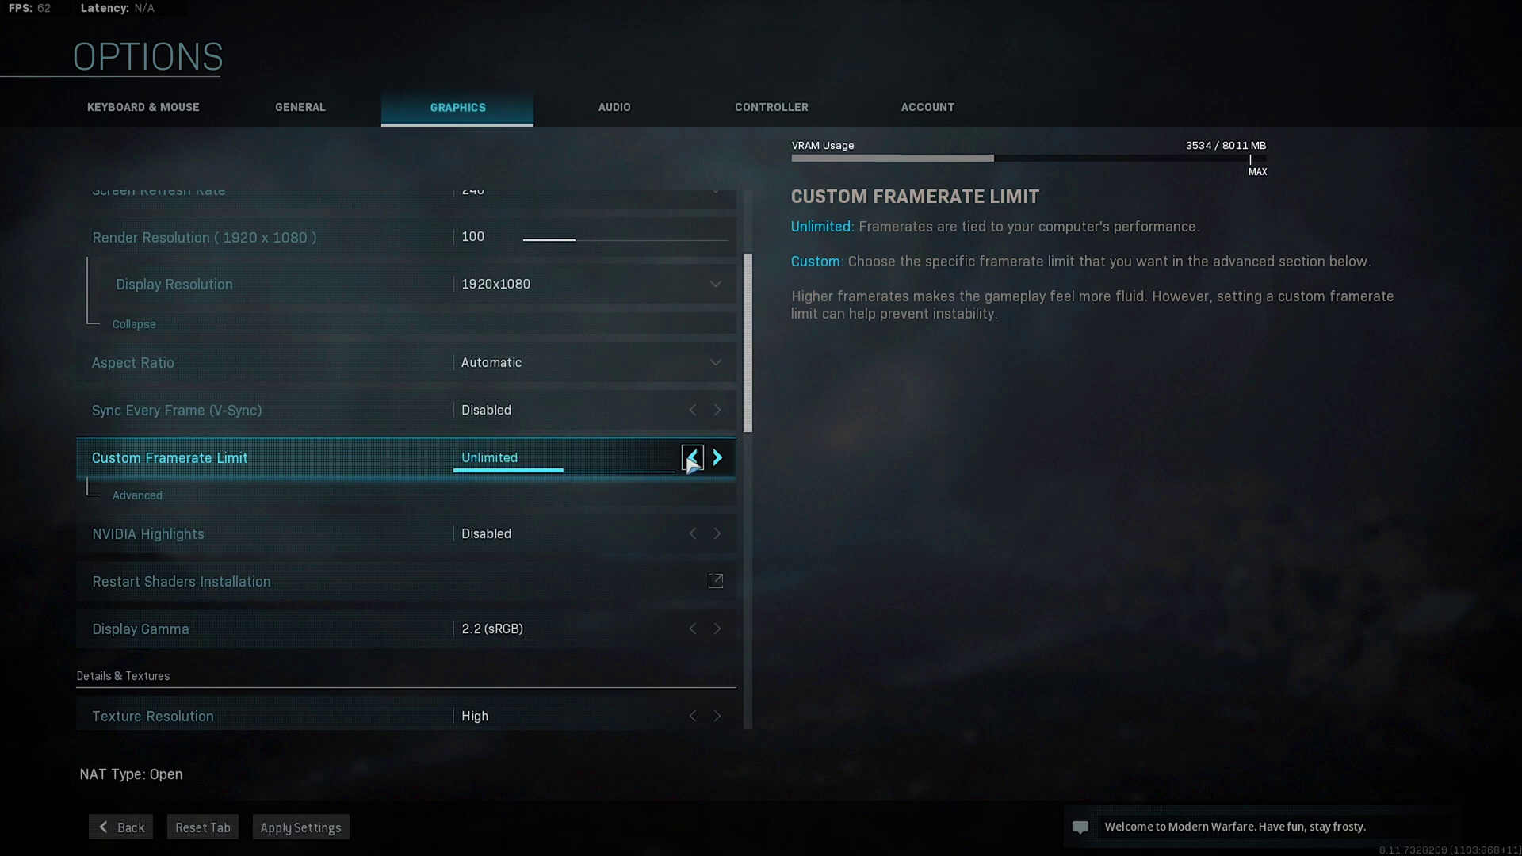
left_click(717, 458)
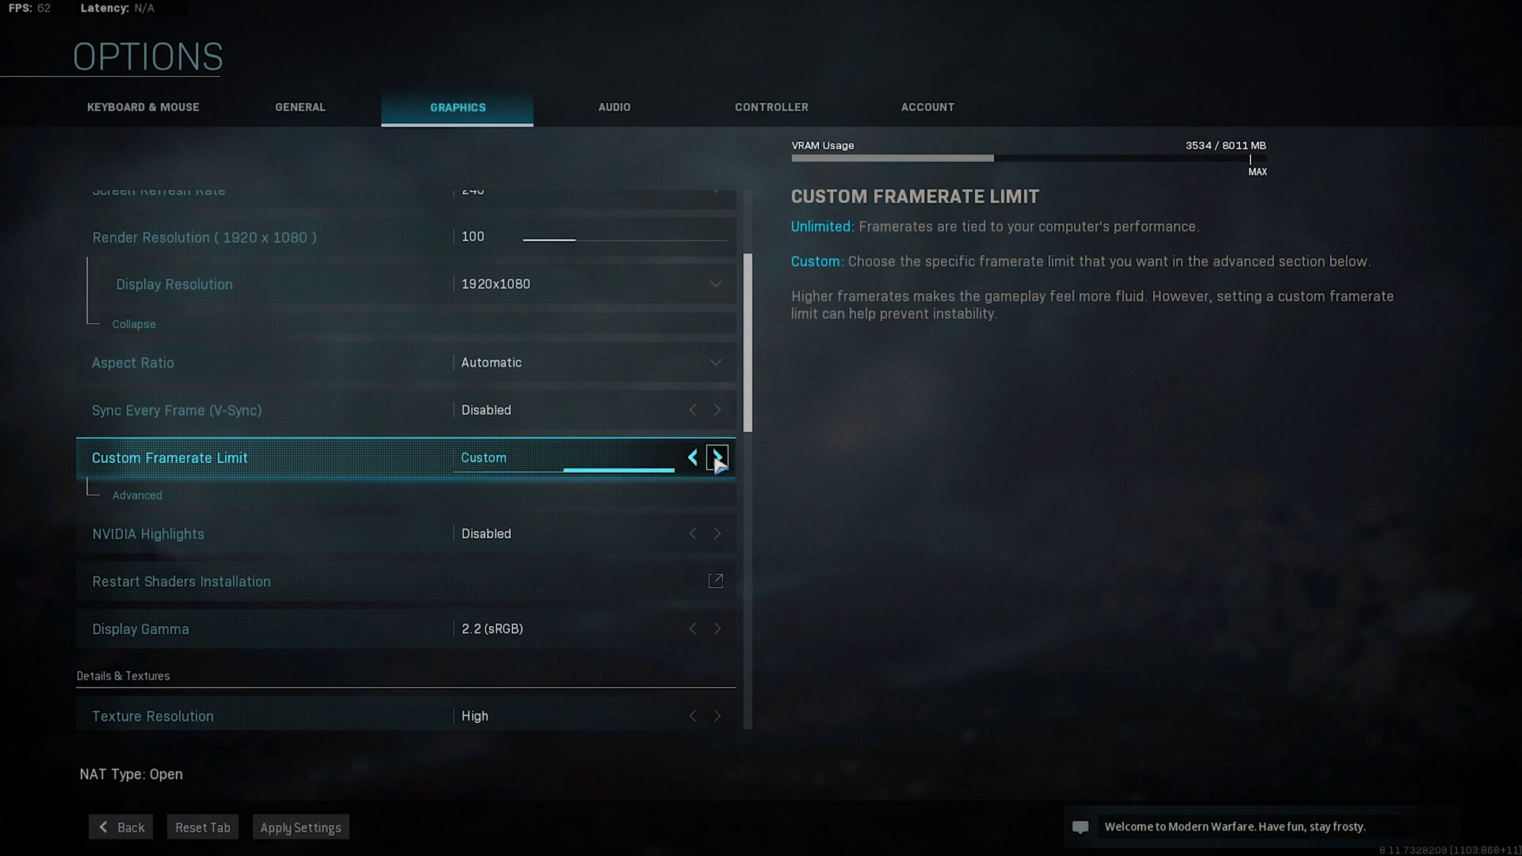
left_click(410, 496)
- Select the Out of Focus limit, showing gameplay 300, menu 60 and out-of-focus 30
scroll(425, 421, "down", 4)
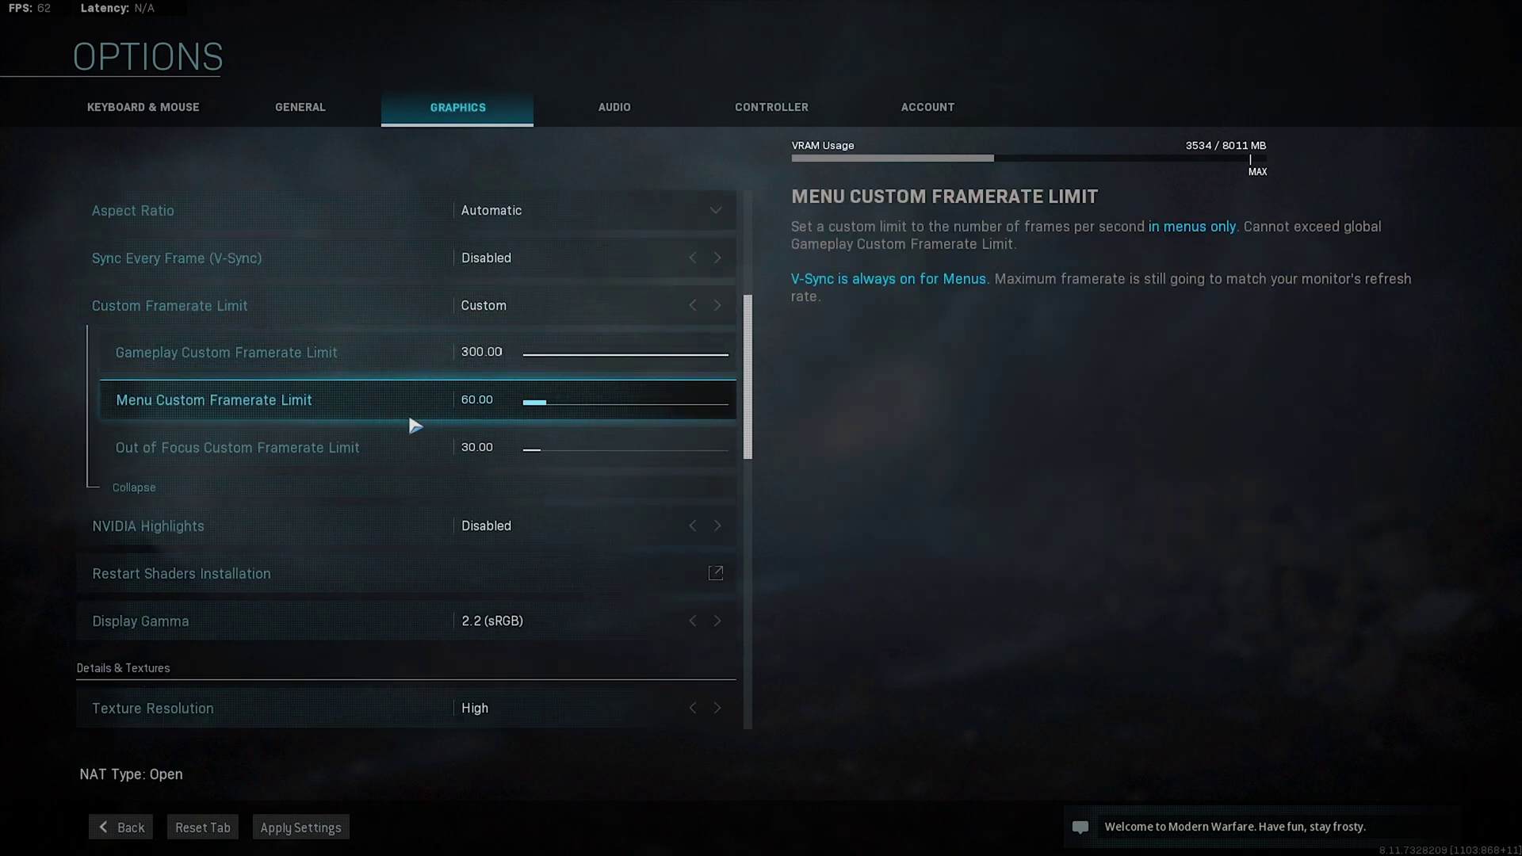
scroll(476, 456, "up", 1)
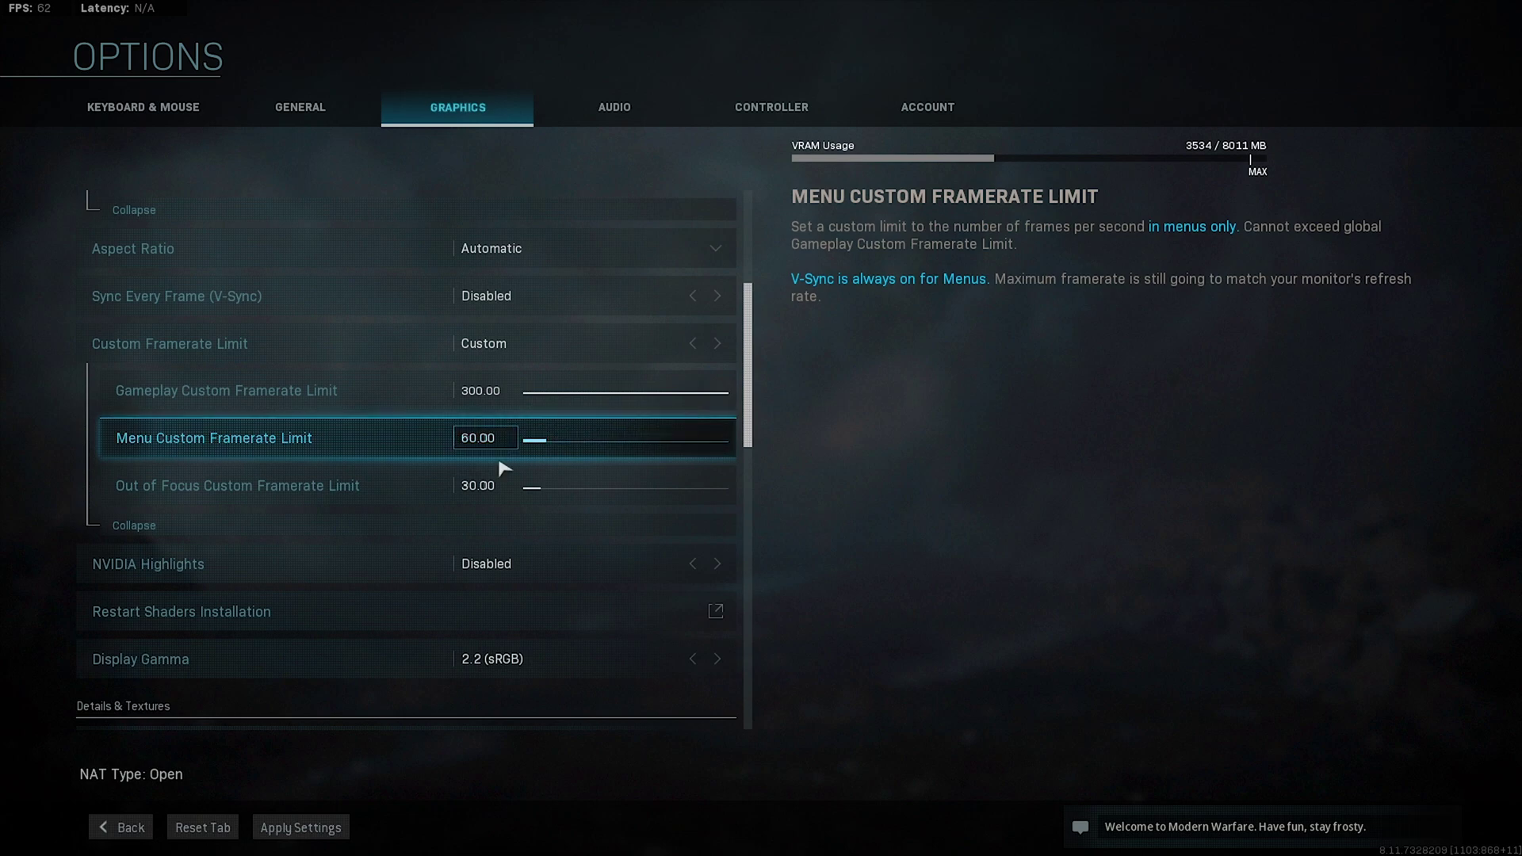
left_click(471, 486)
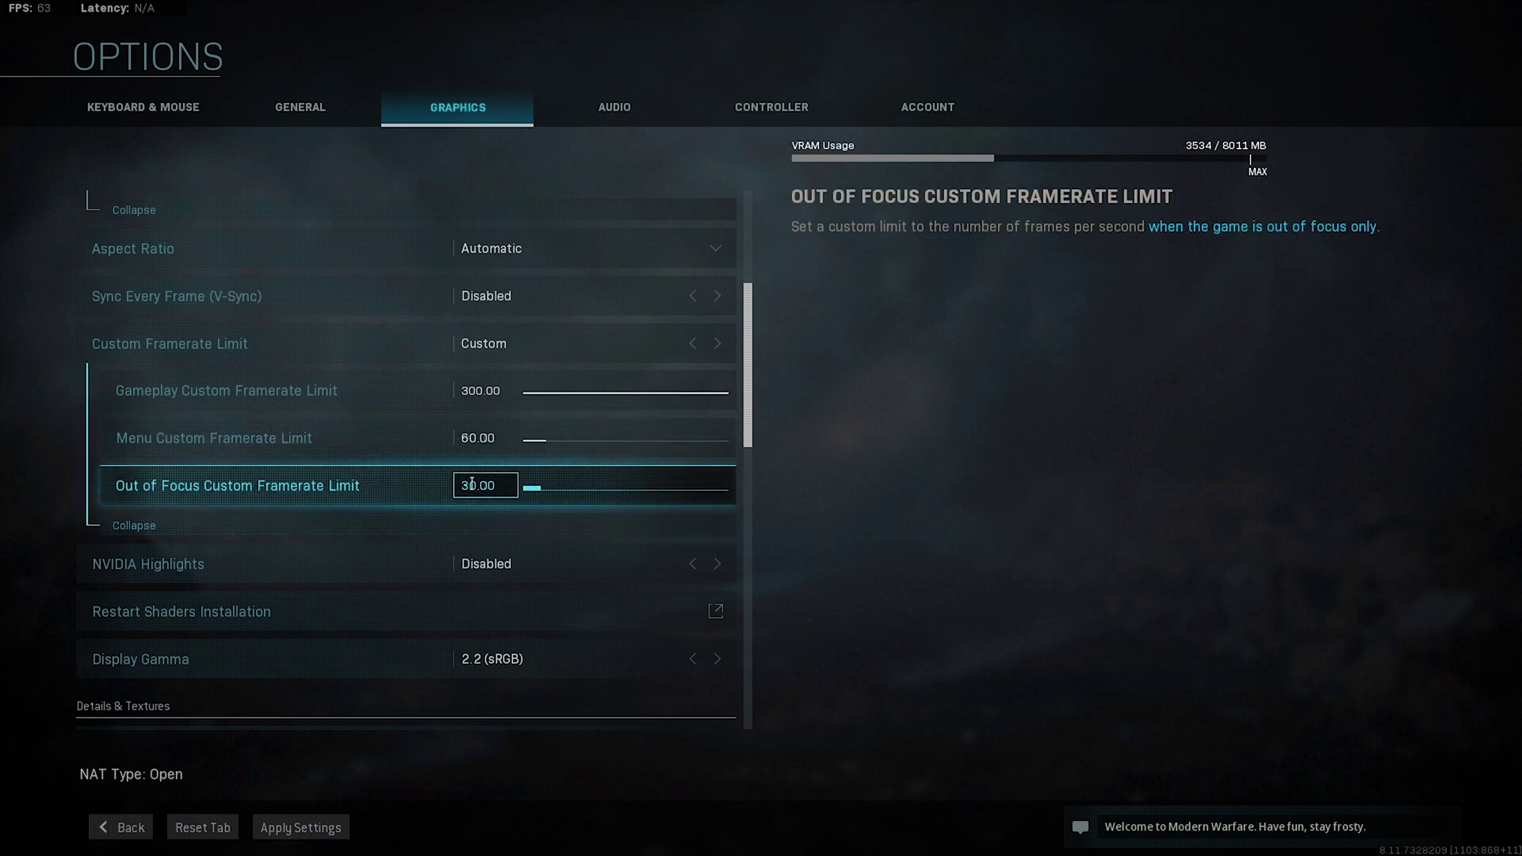
scroll(473, 486, "down", 3)
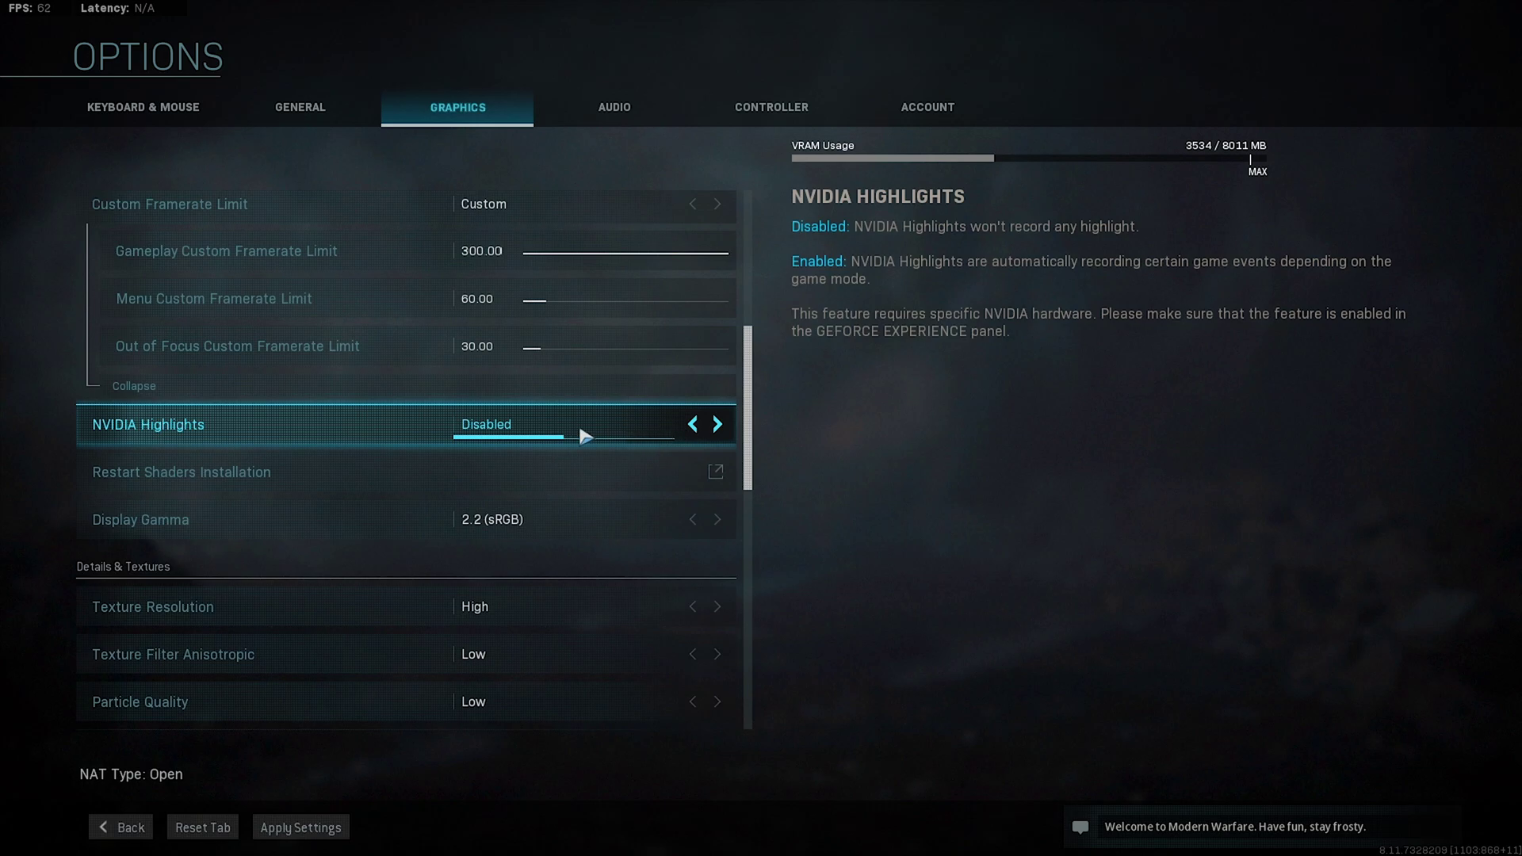
- Compare Texture Resolution levels and settle on High, using 3534 MB VRAM
scroll(535, 504, "down", 4)
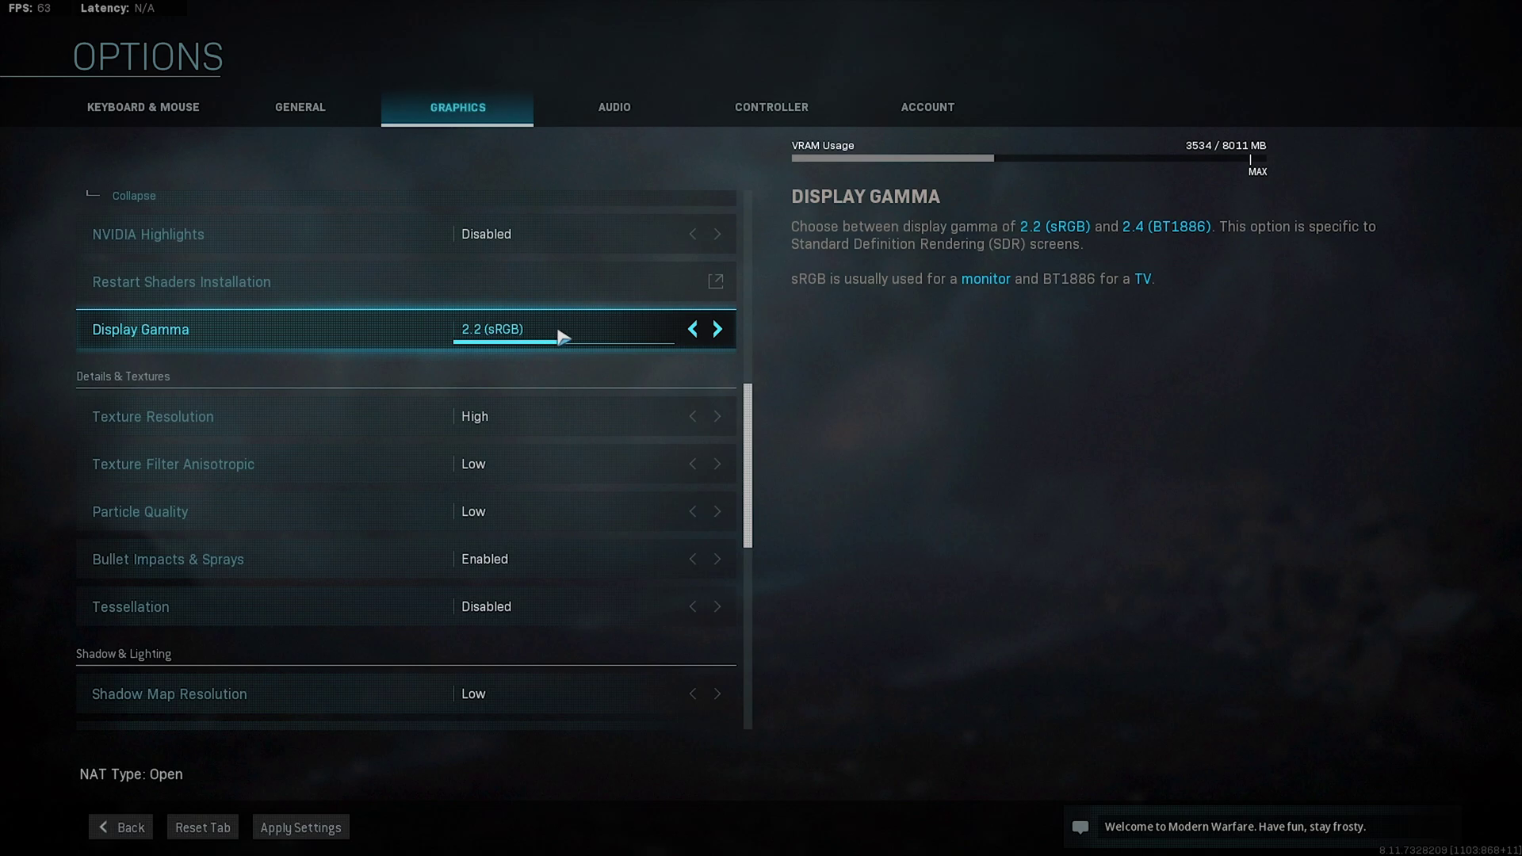
scroll(547, 333, "down", 2)
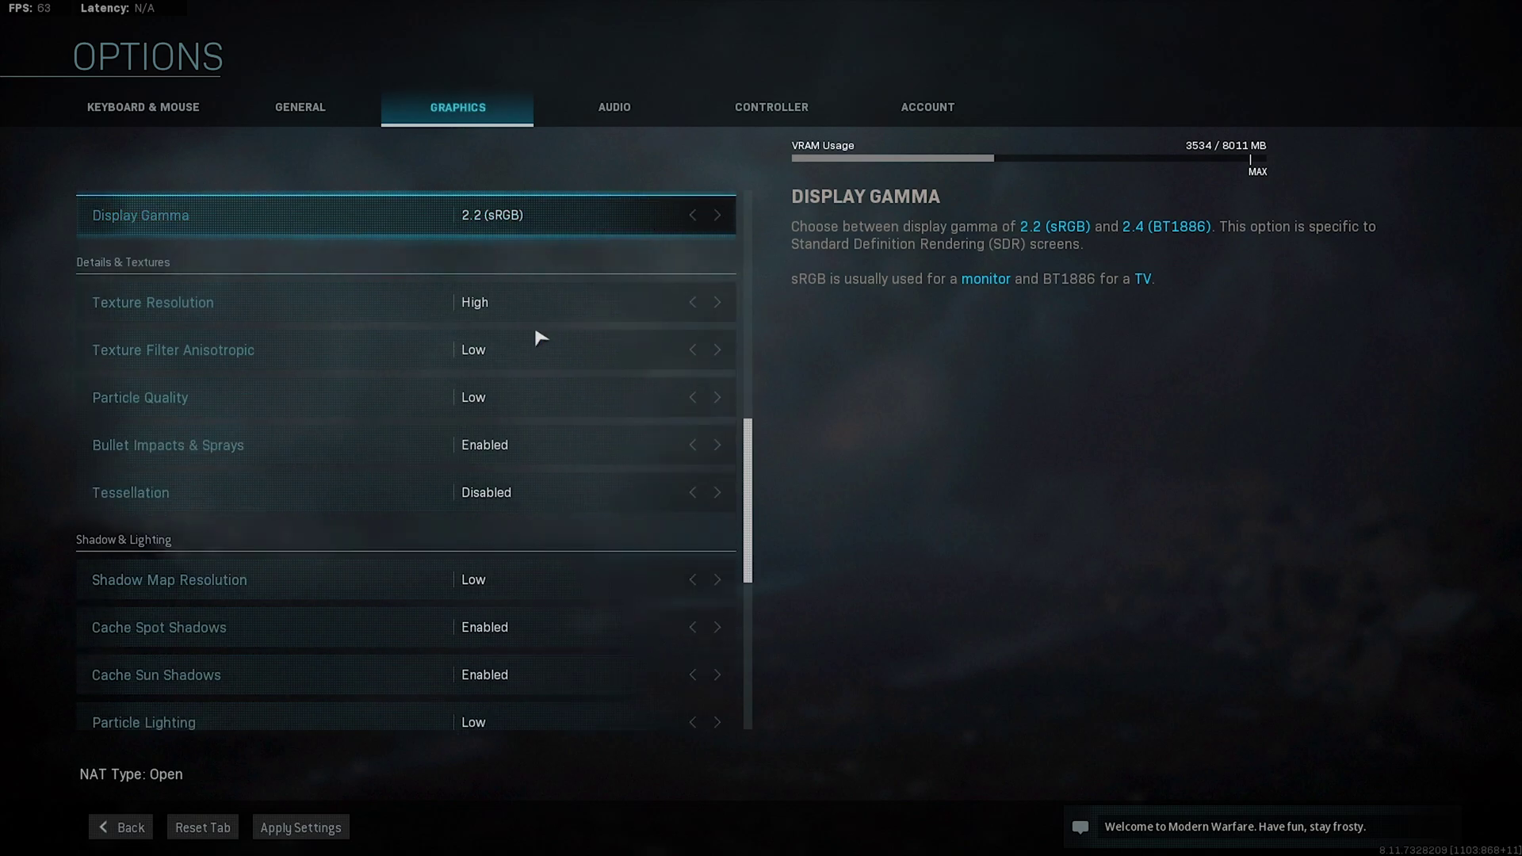
scroll(539, 338, "up", 1)
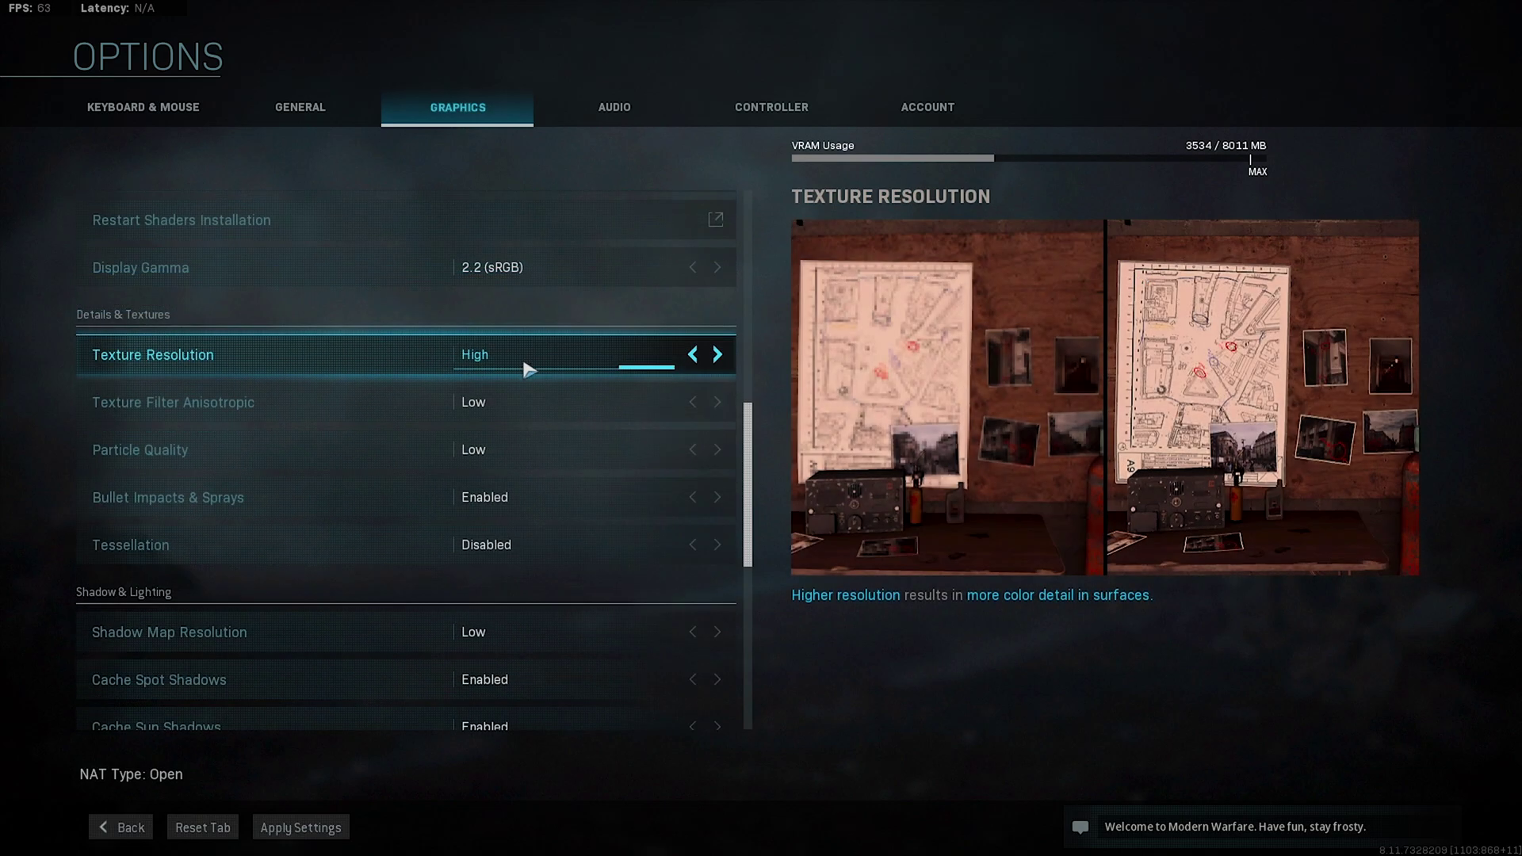
left_click(722, 357)
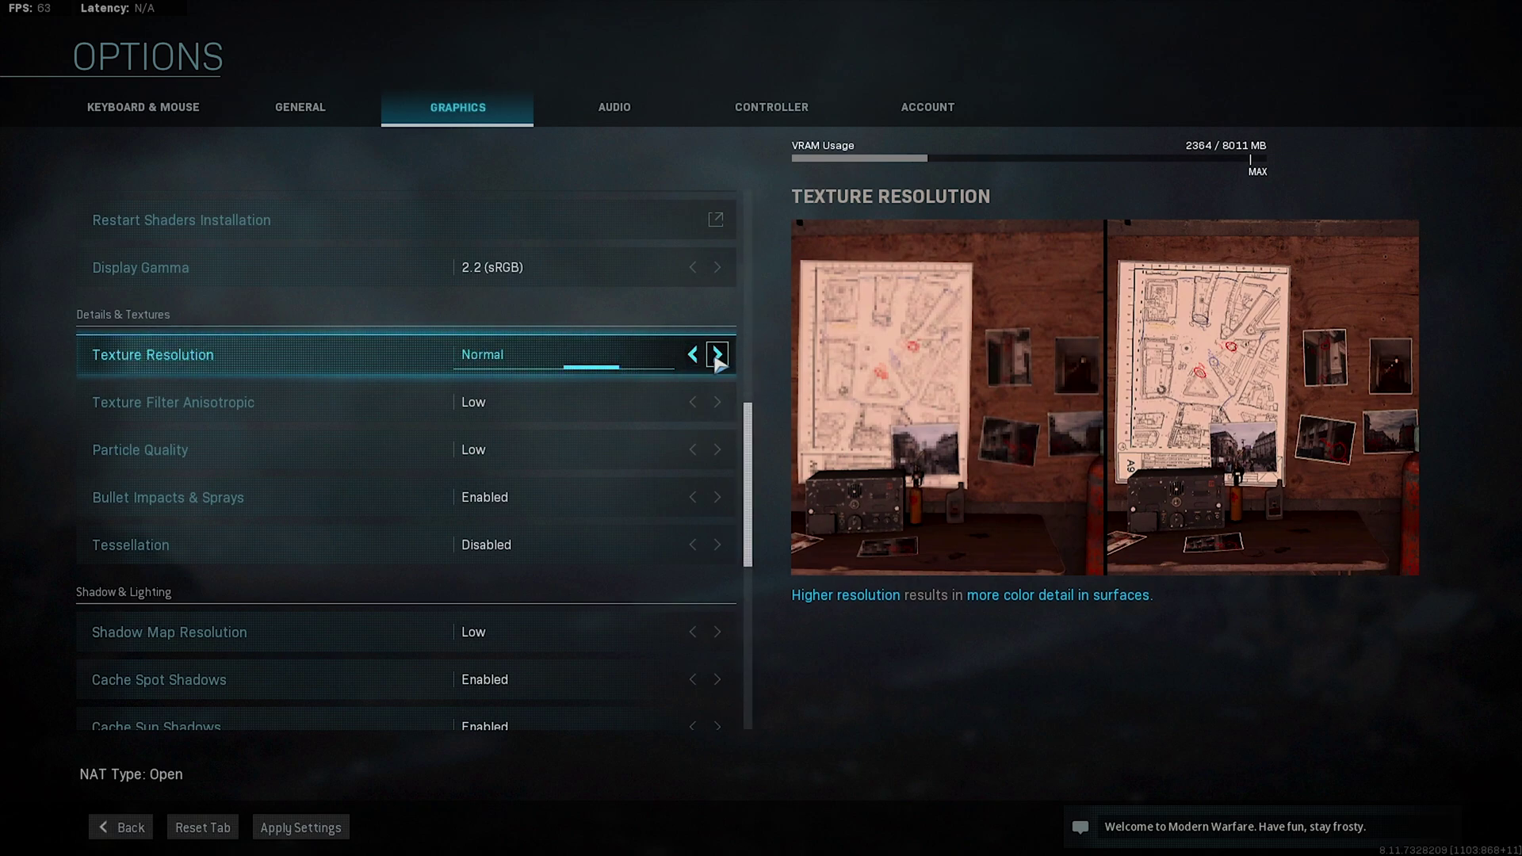
left_click(718, 355)
left_click(693, 355)
left_click(694, 355)
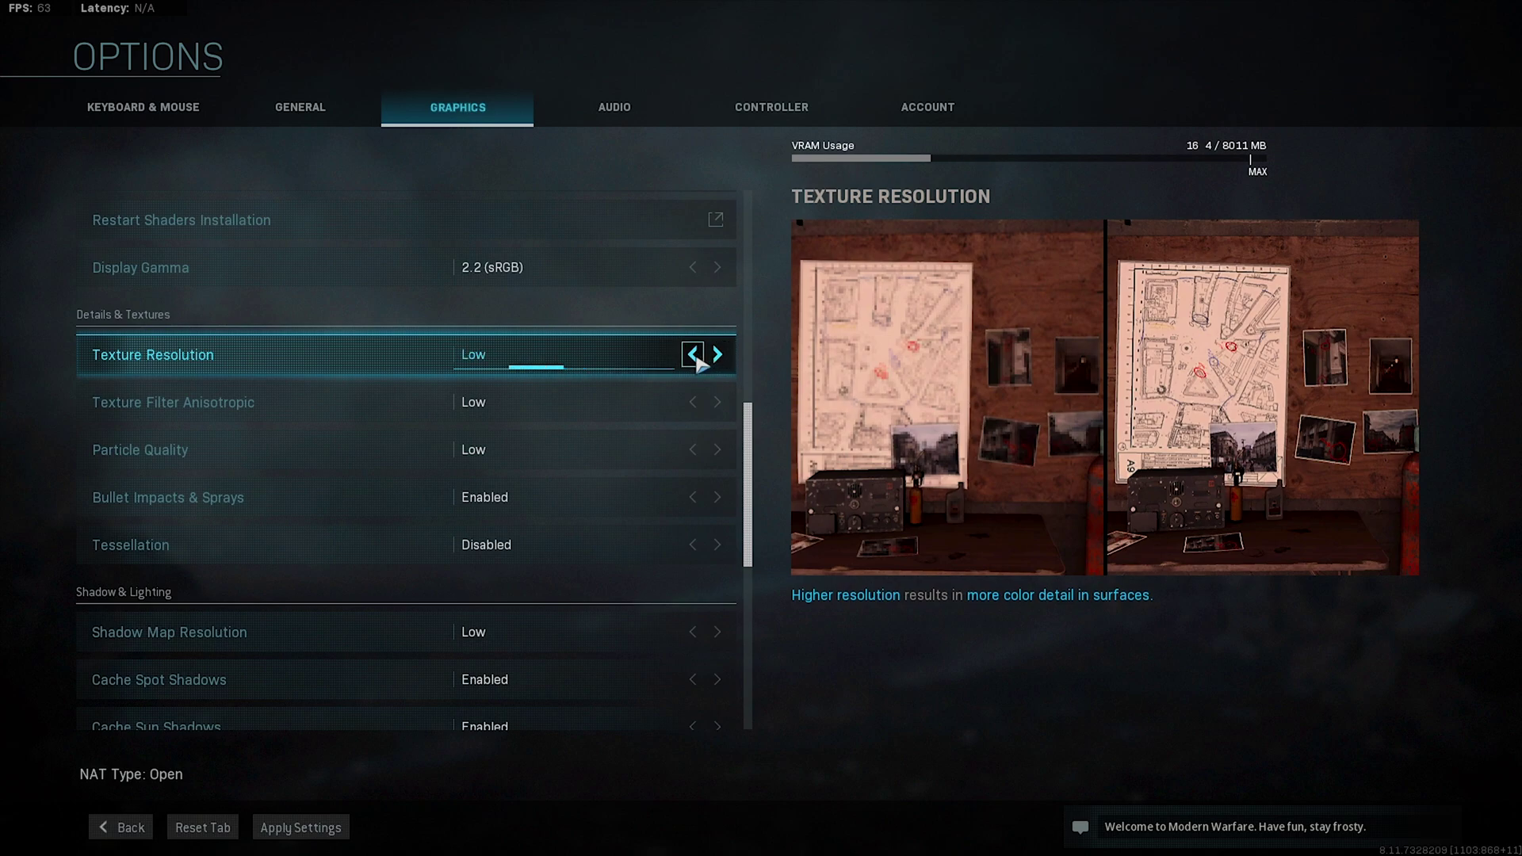
left_click(693, 355)
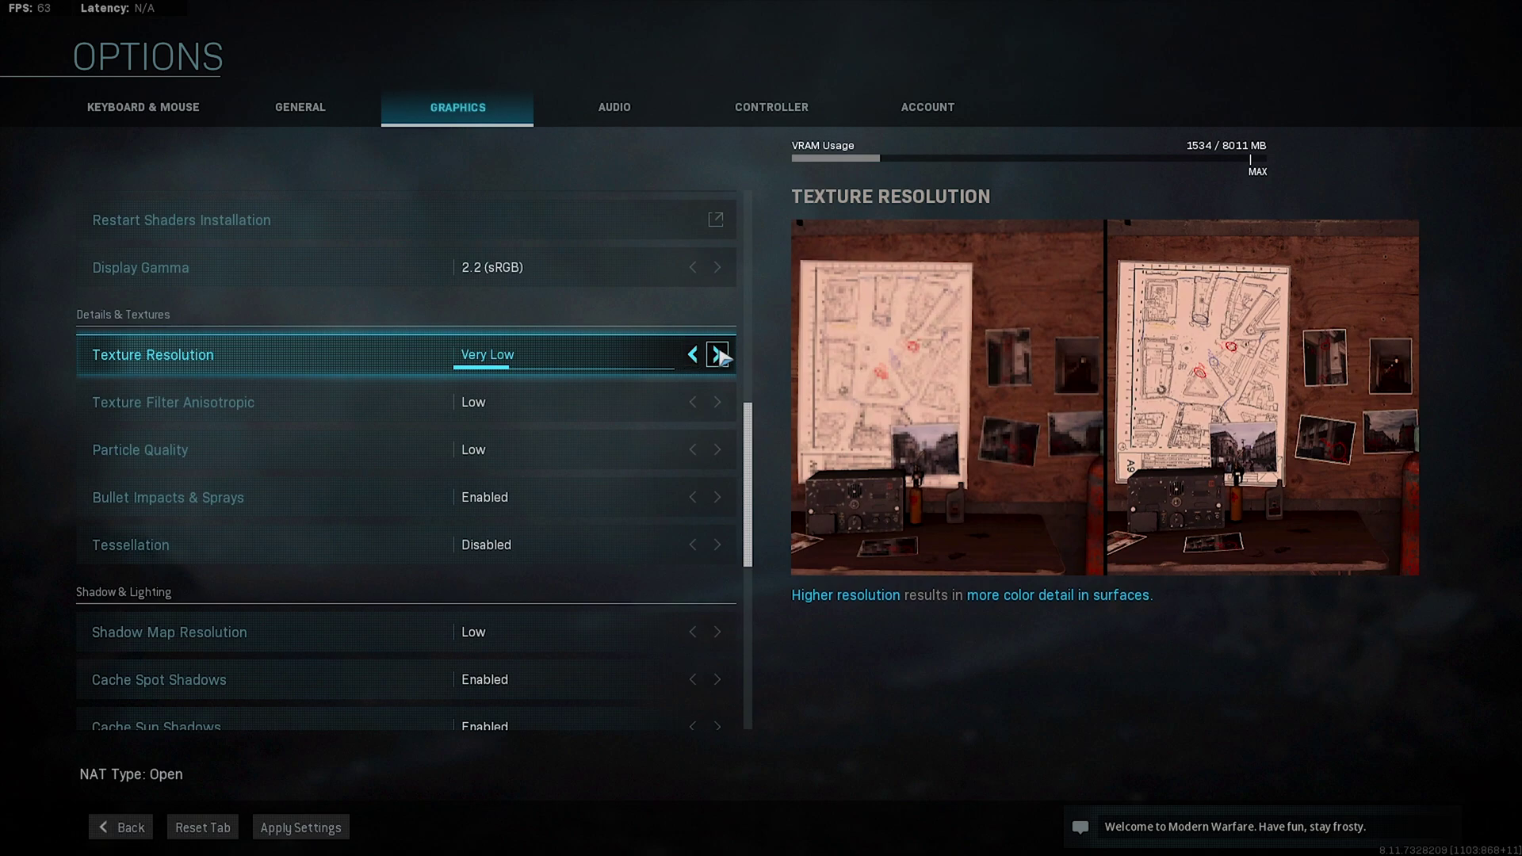
left_click(718, 355)
left_click(718, 355)
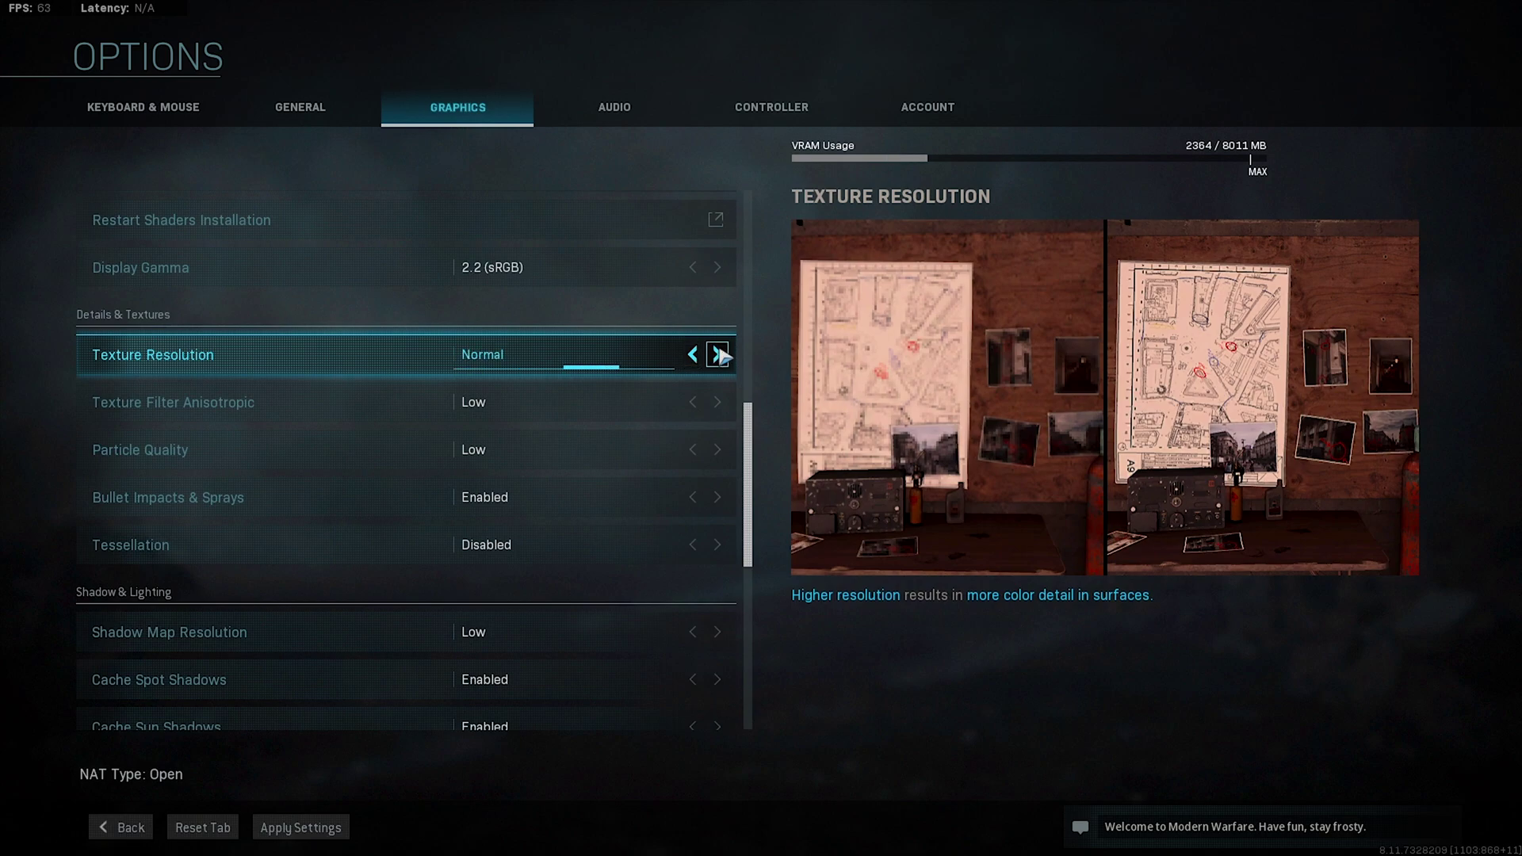
left_click(718, 355)
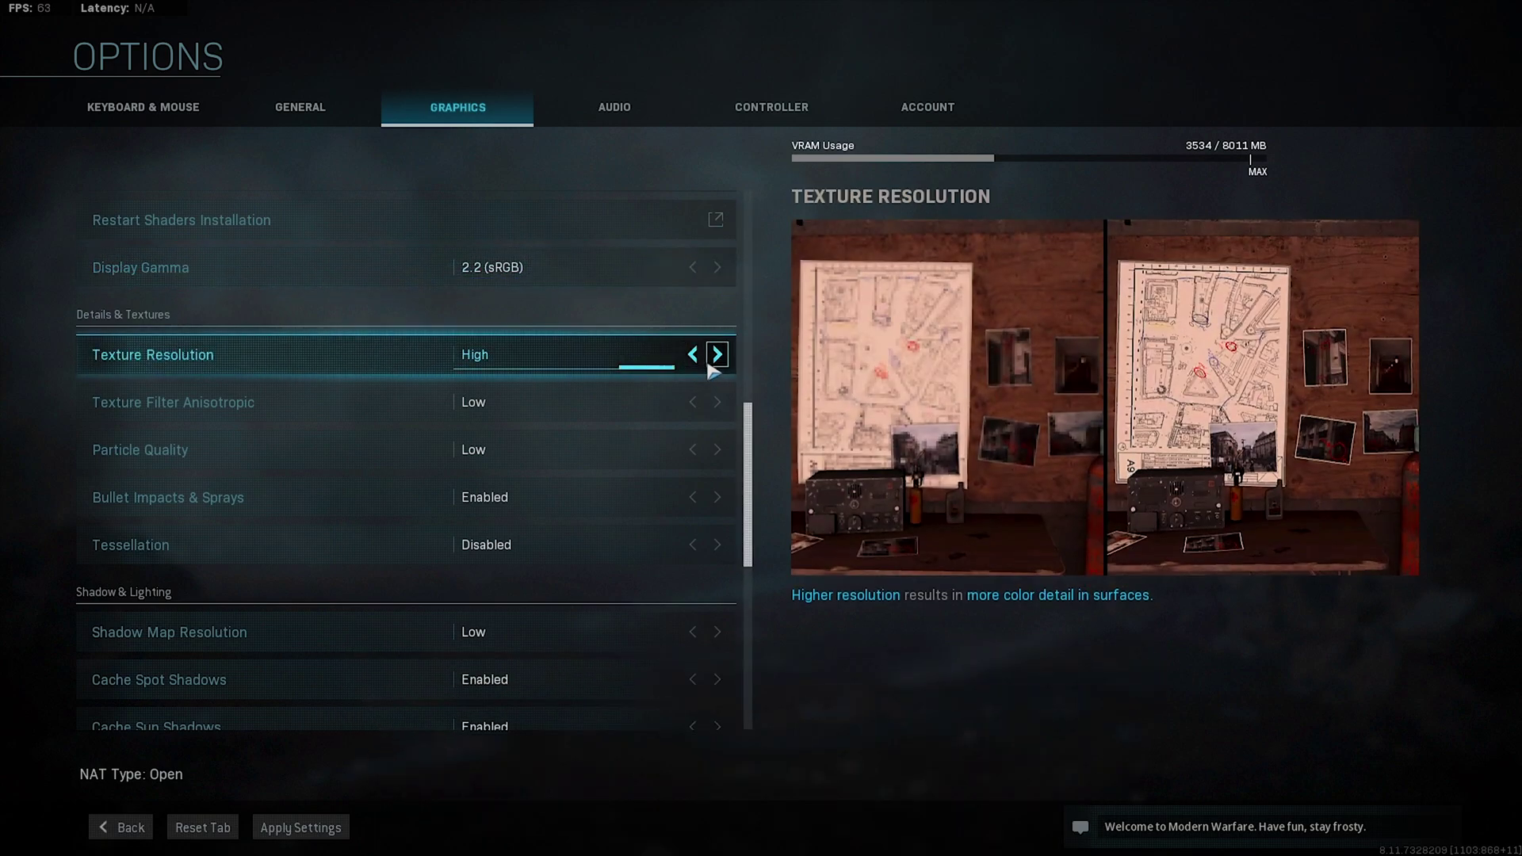
key("Left")
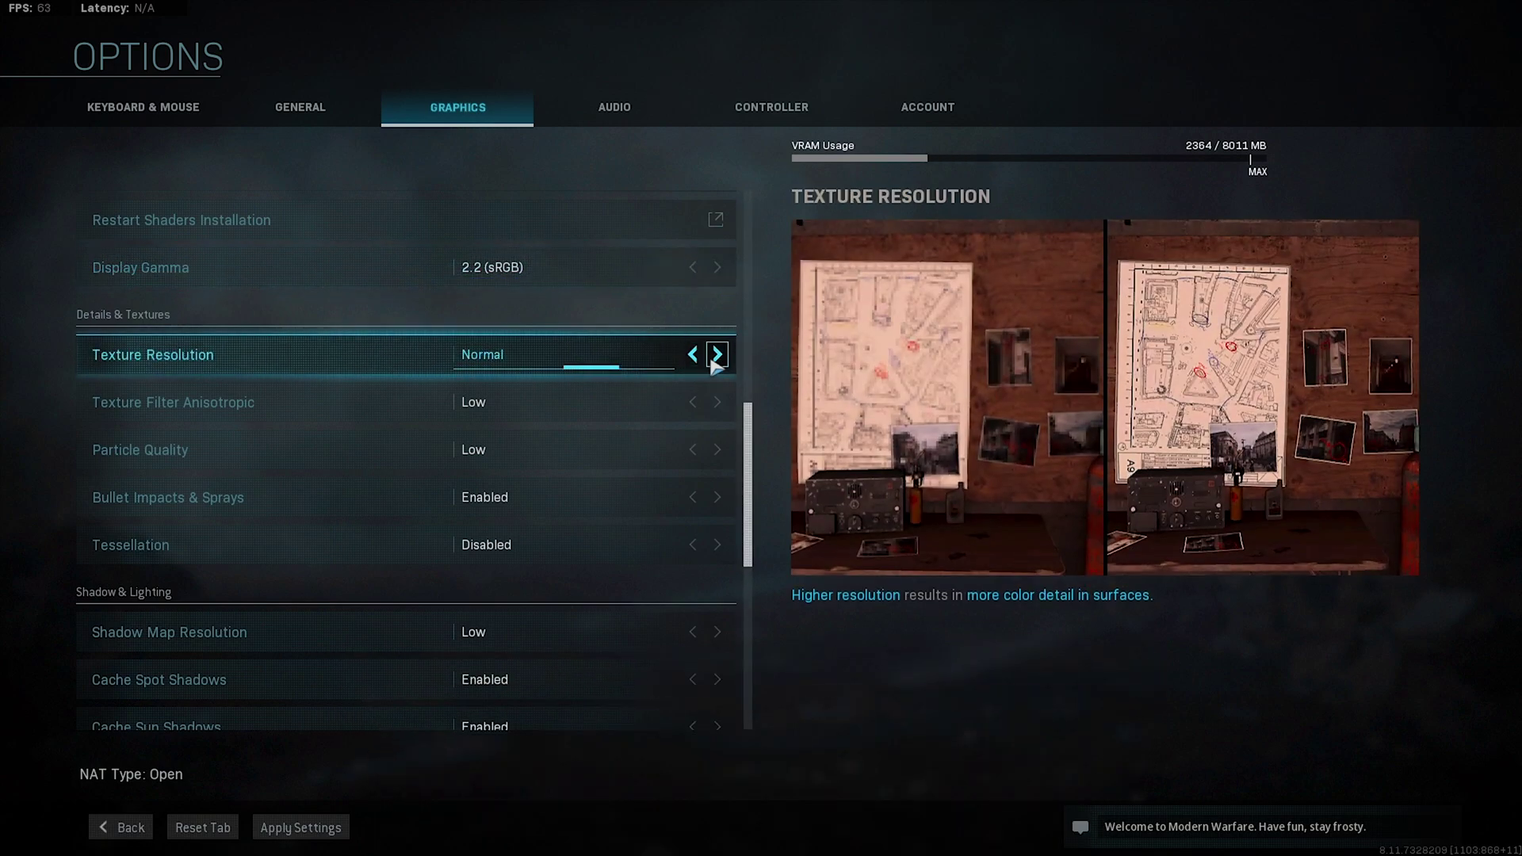
key("Right")
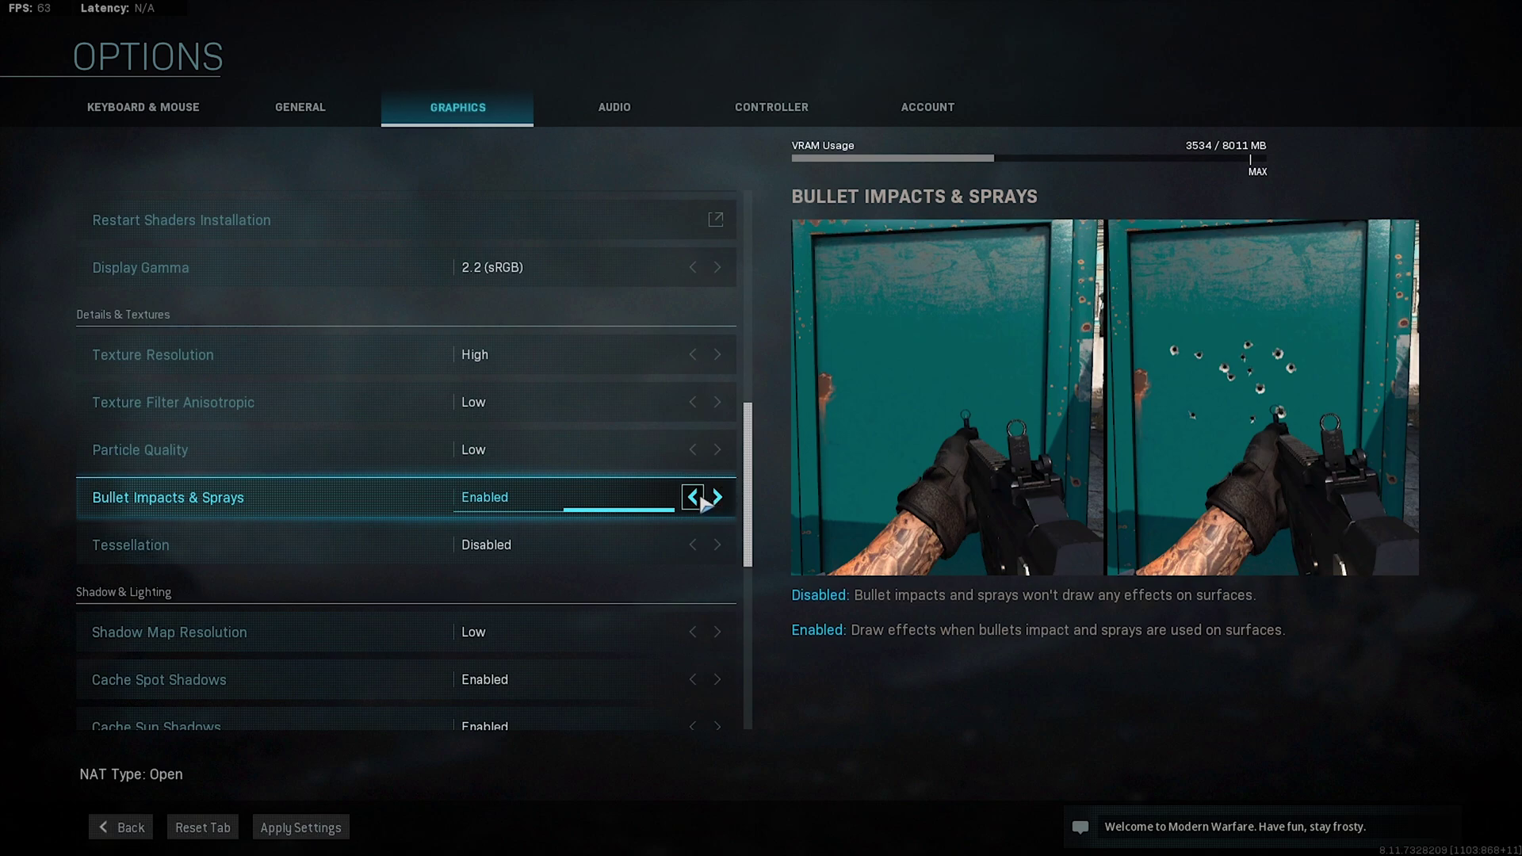
scroll(674, 484, "down", 2)
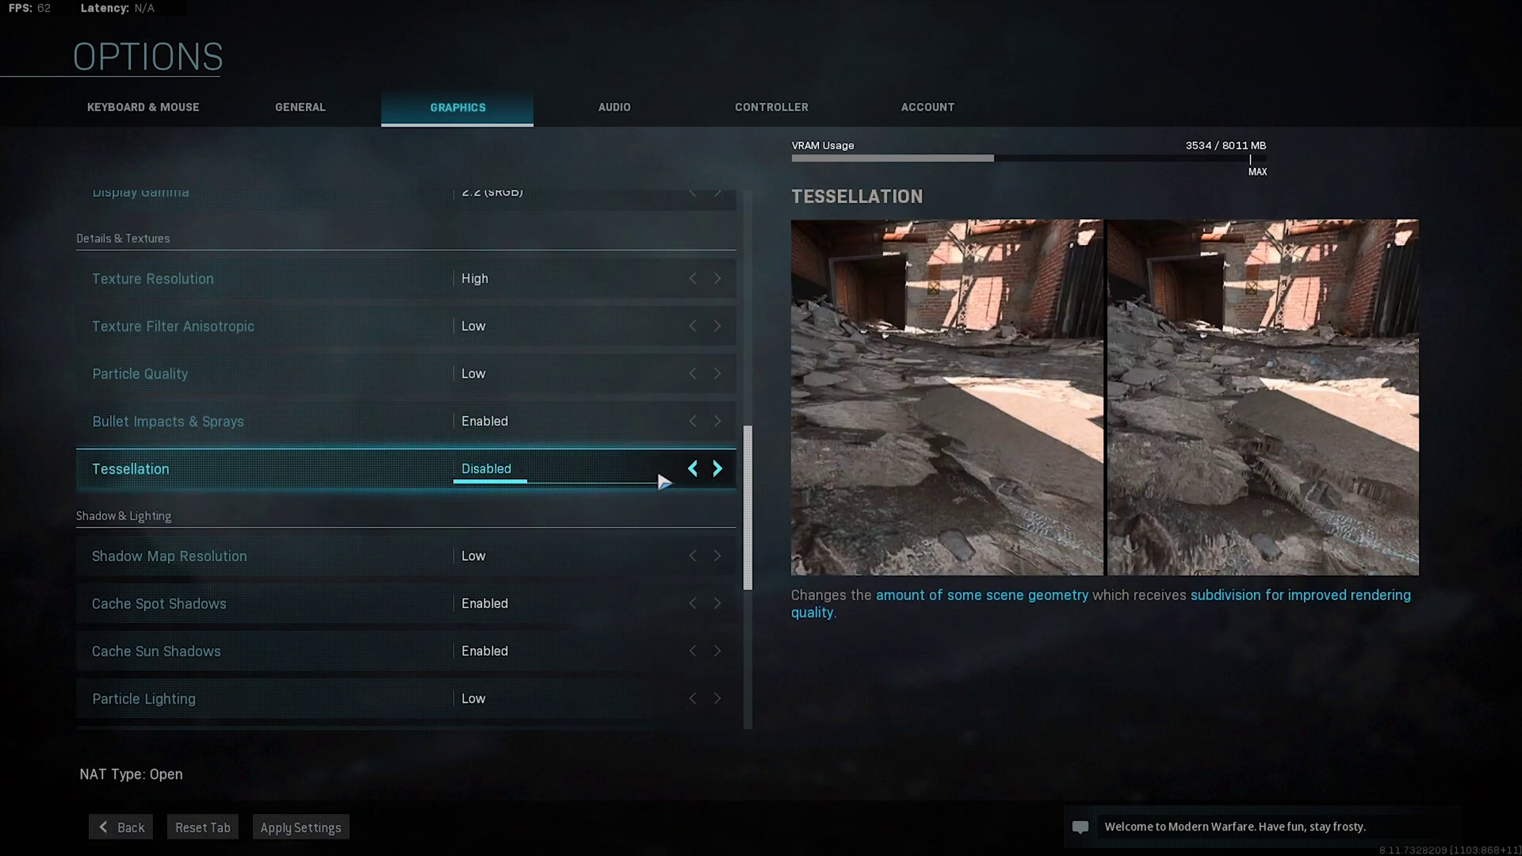
scroll(651, 483, "down", 1)
scroll(646, 486, "down", 1)
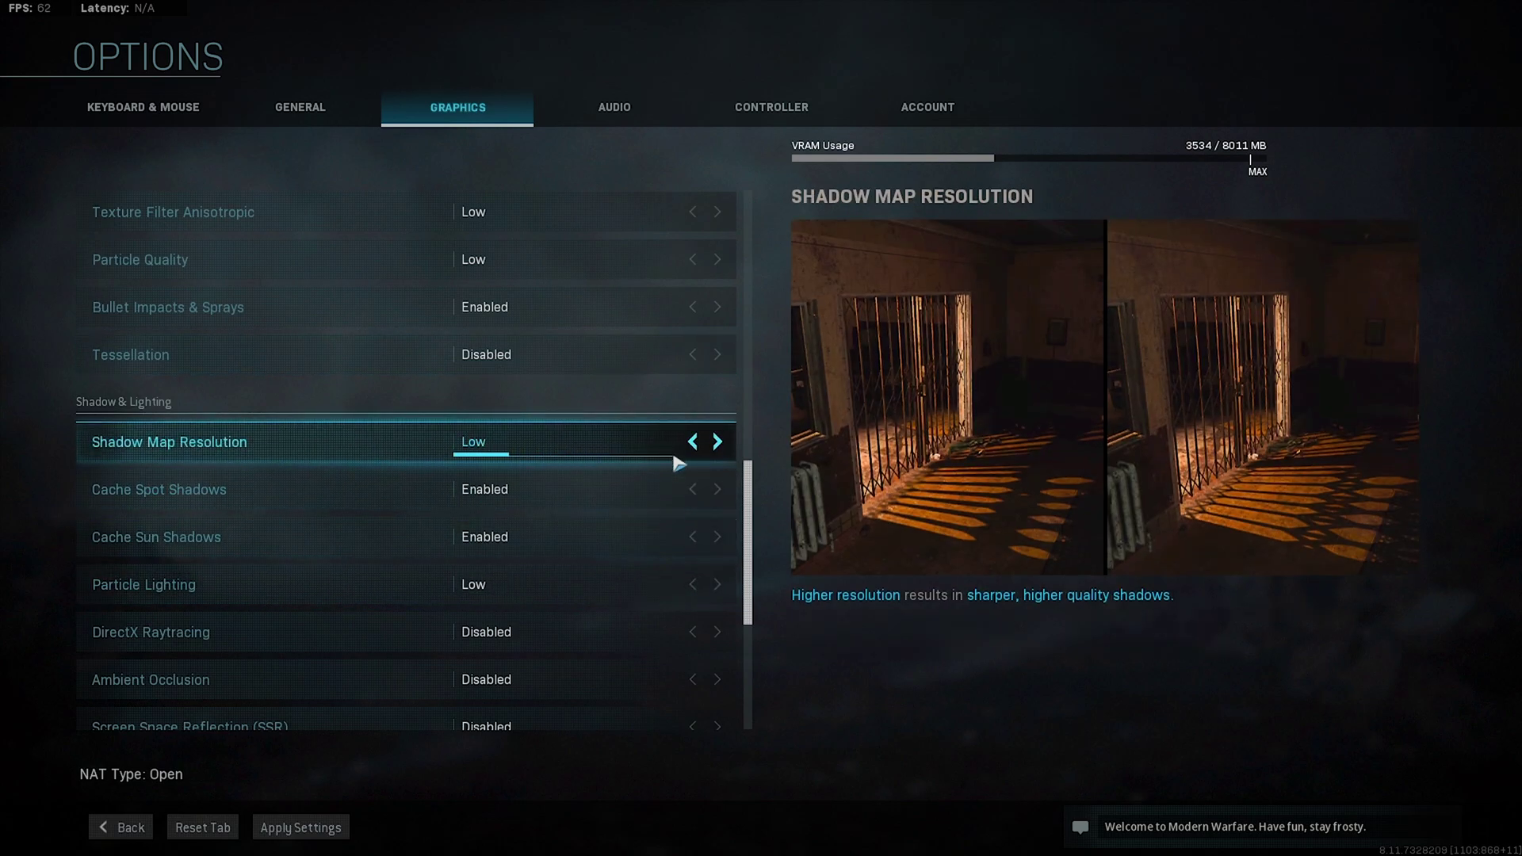
scroll(555, 464, "down", 1)
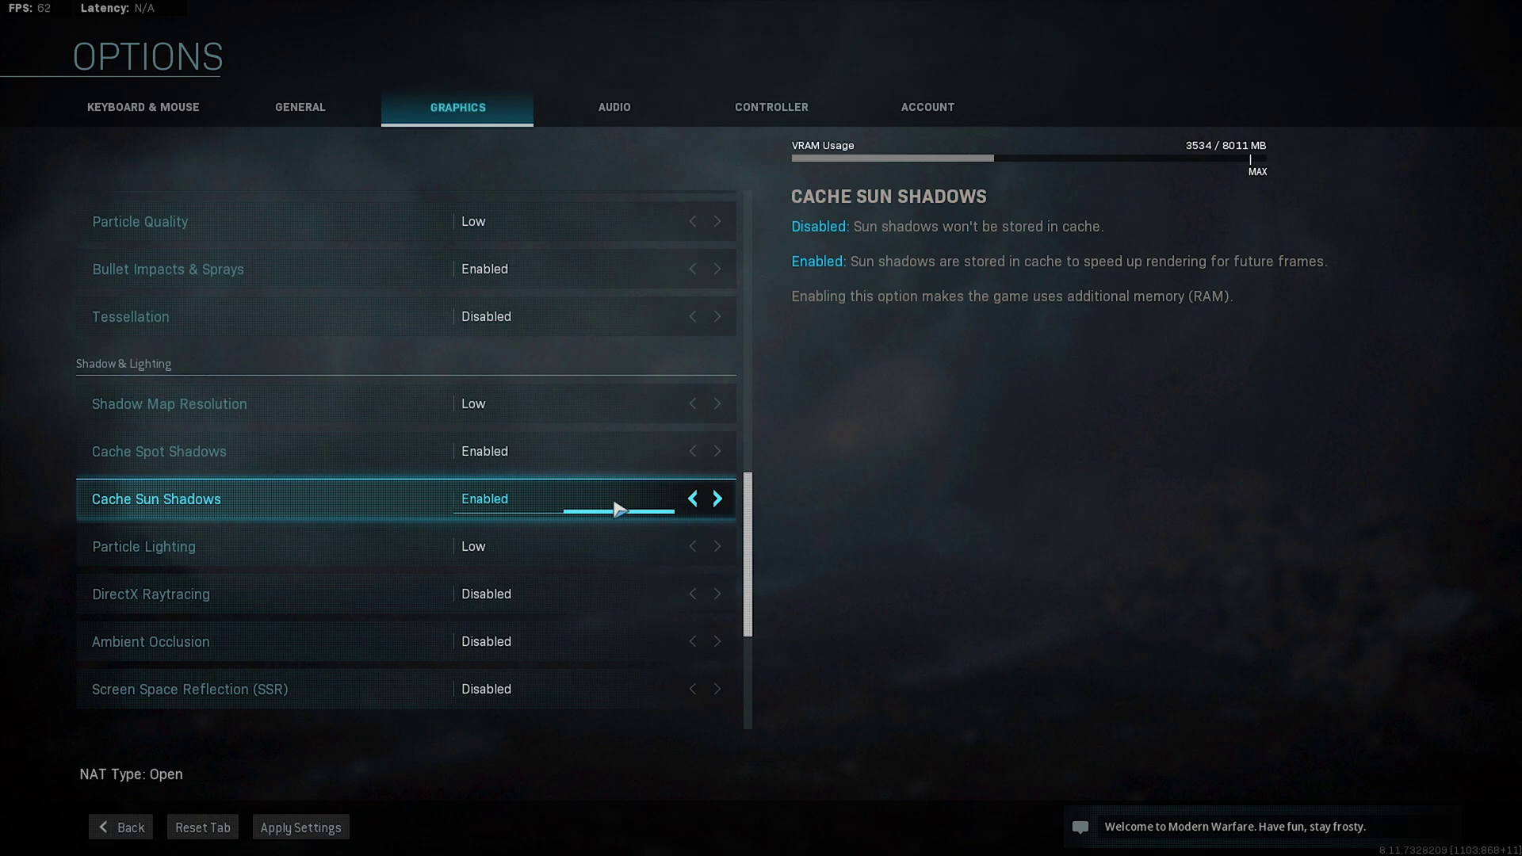
scroll(50, 465, "down", 2)
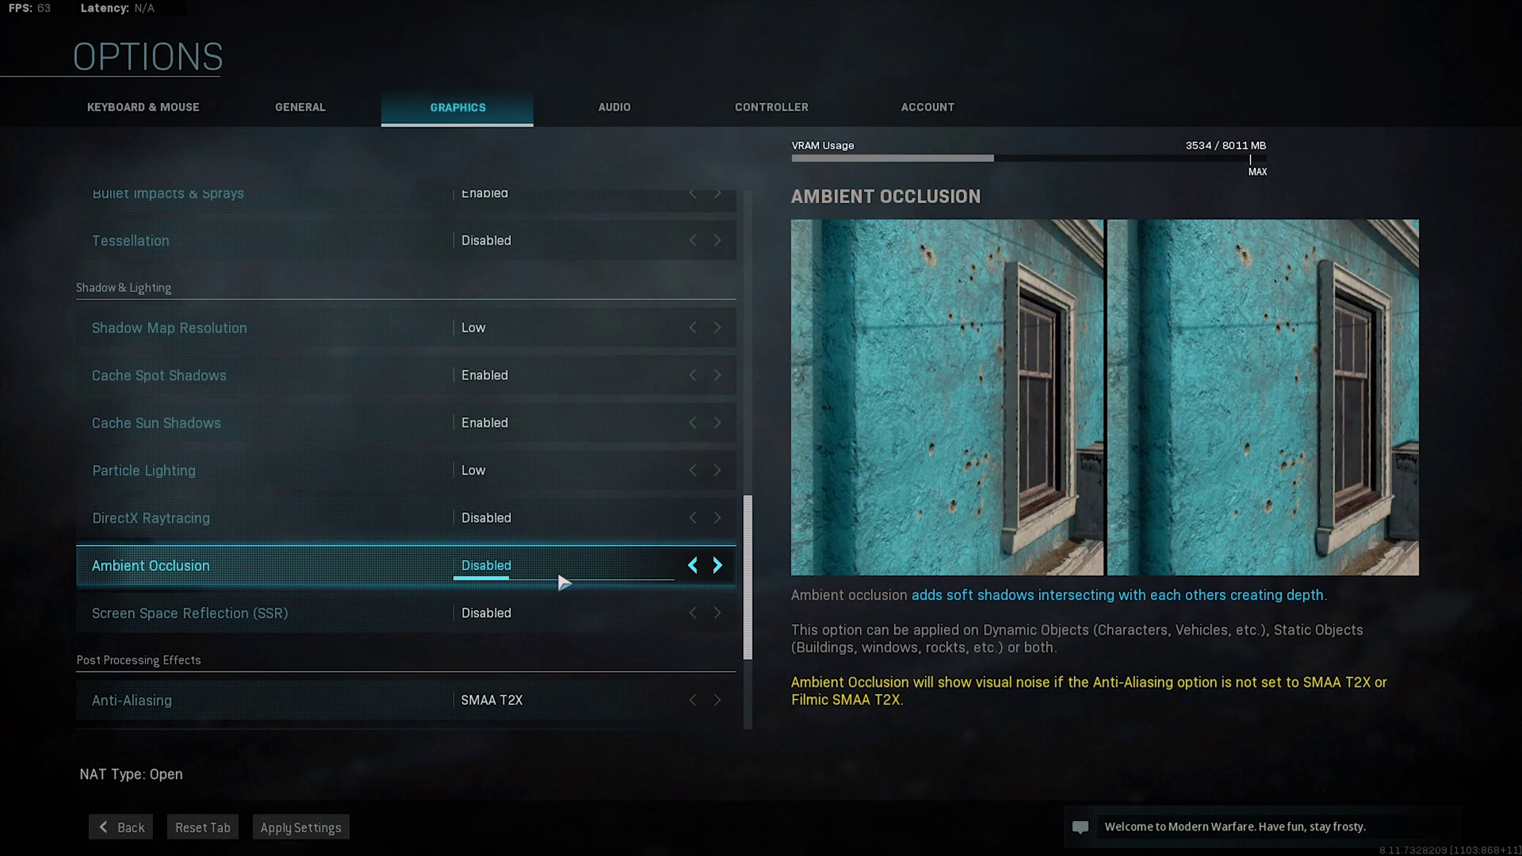
scroll(563, 583, "down", 3)
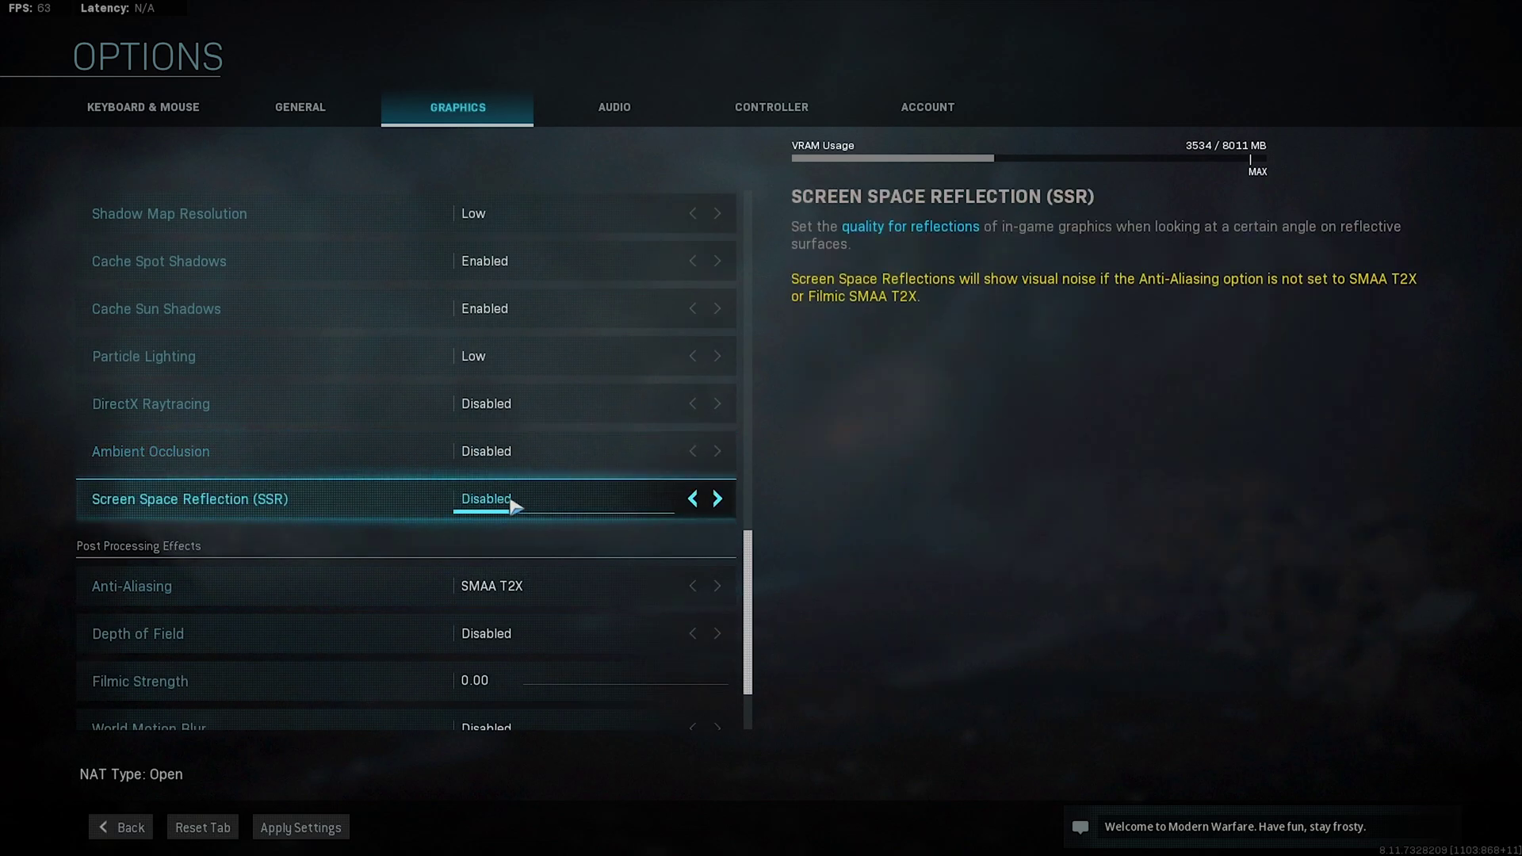
scroll(617, 523, "down", 3)
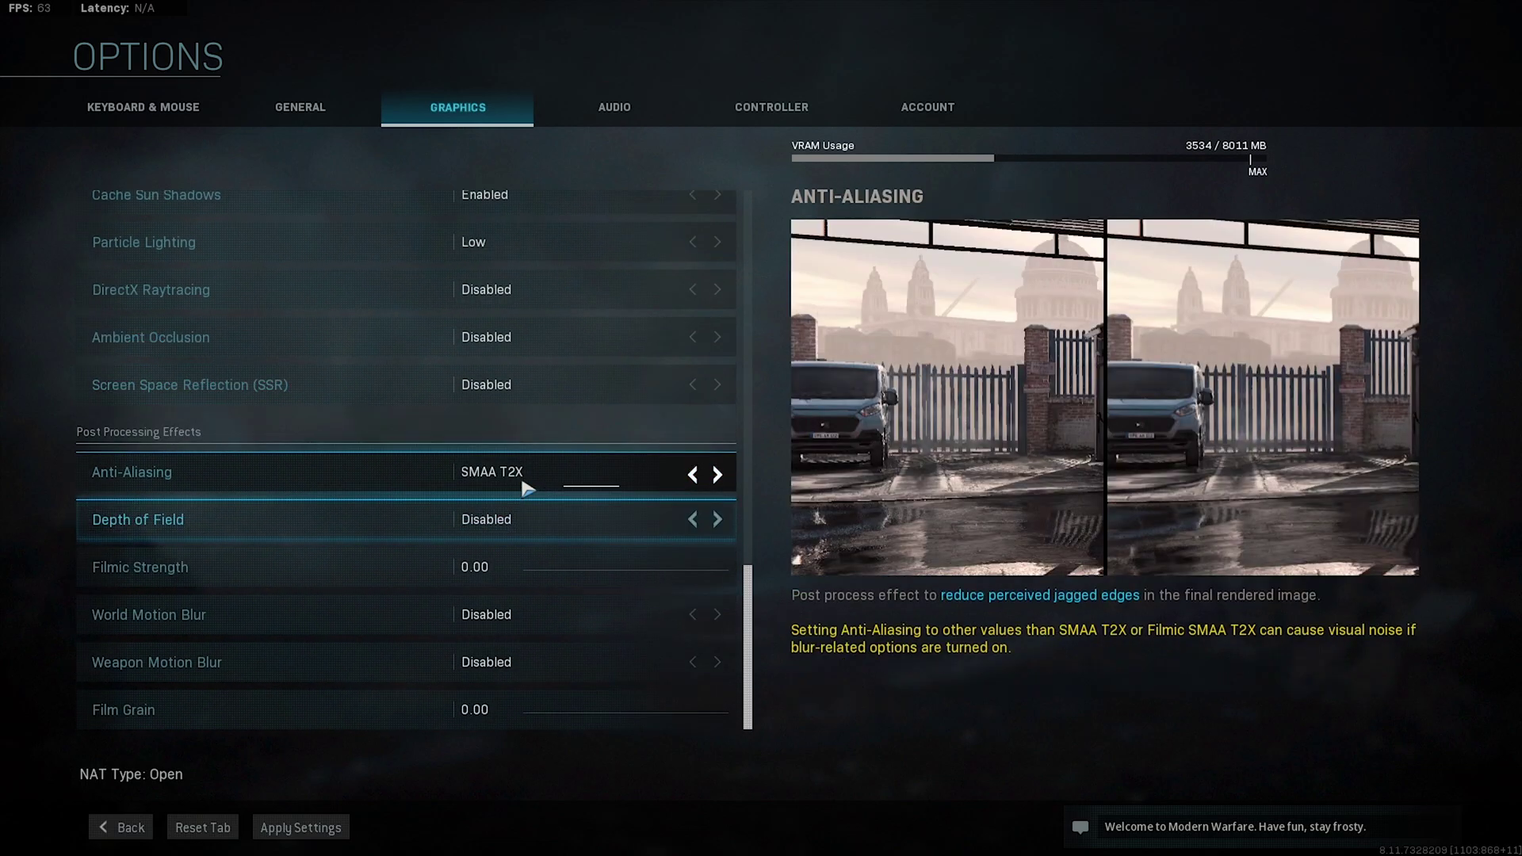
left_click(692, 474)
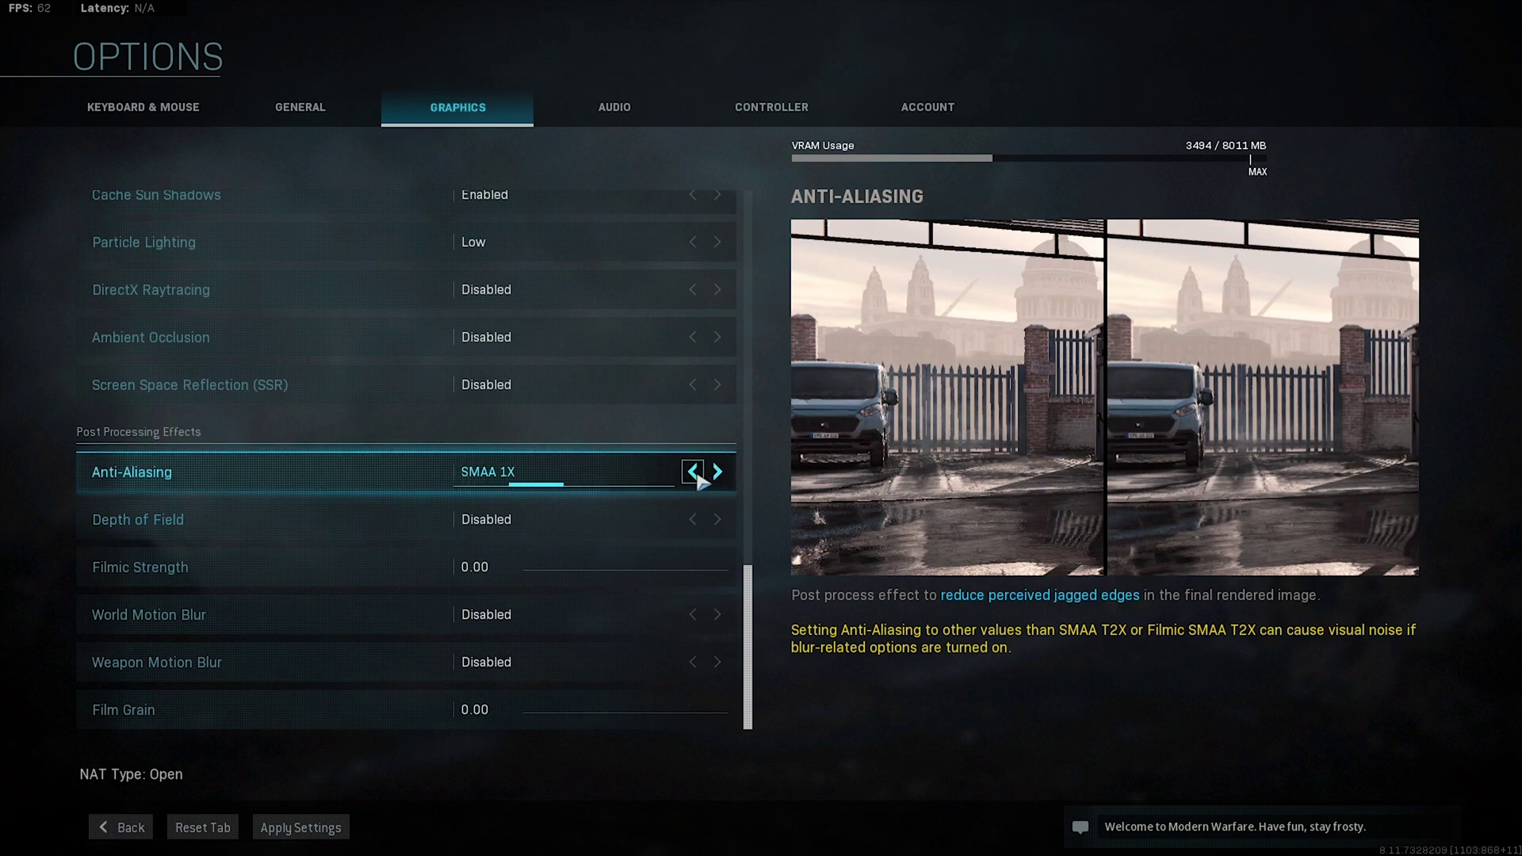
left_click(693, 472)
left_click(693, 473)
left_click(716, 472)
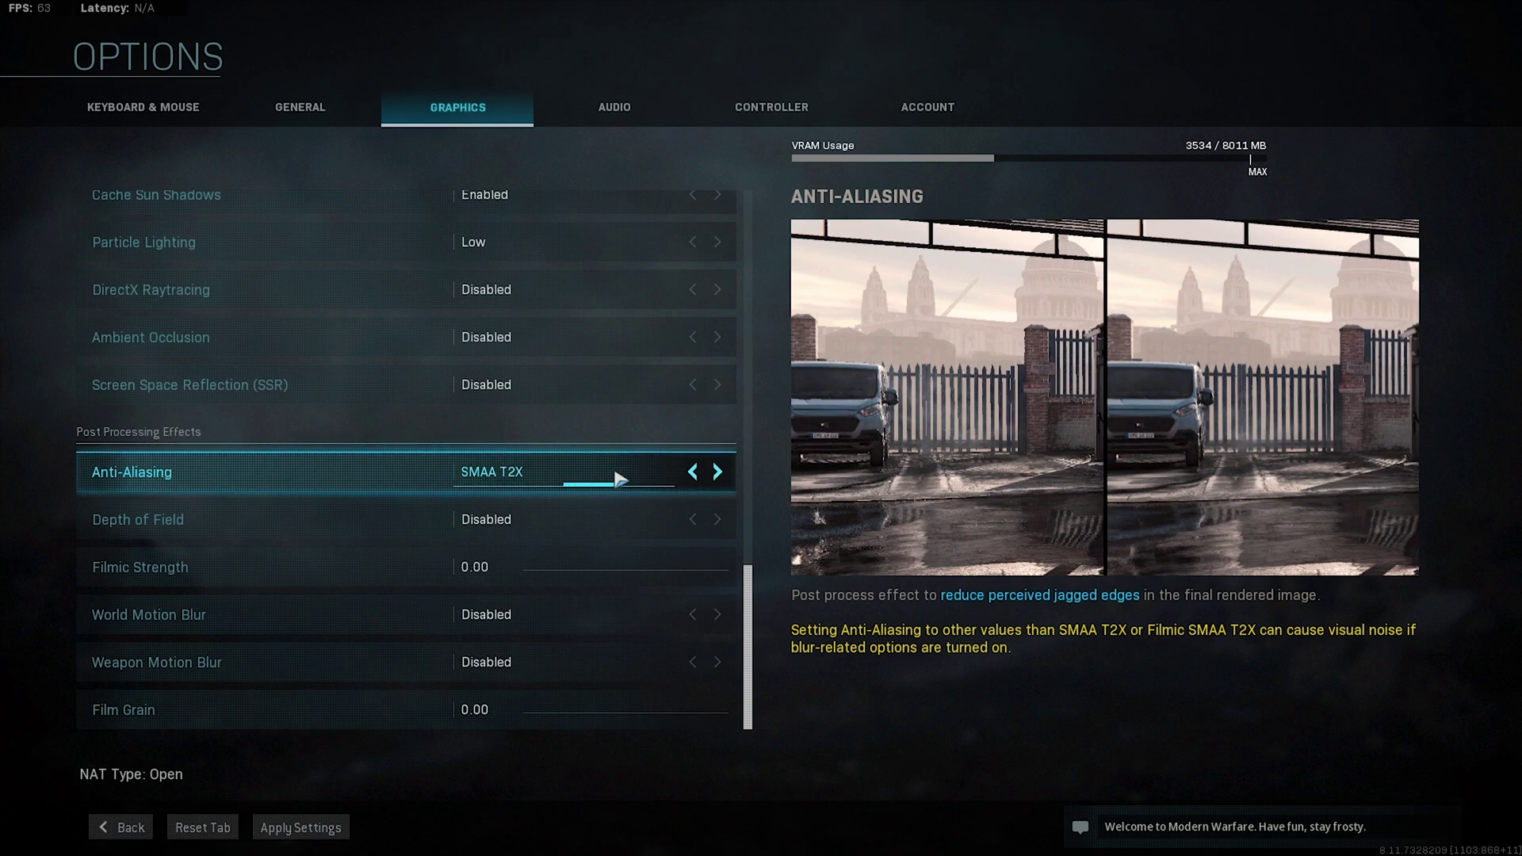
left_click(693, 472)
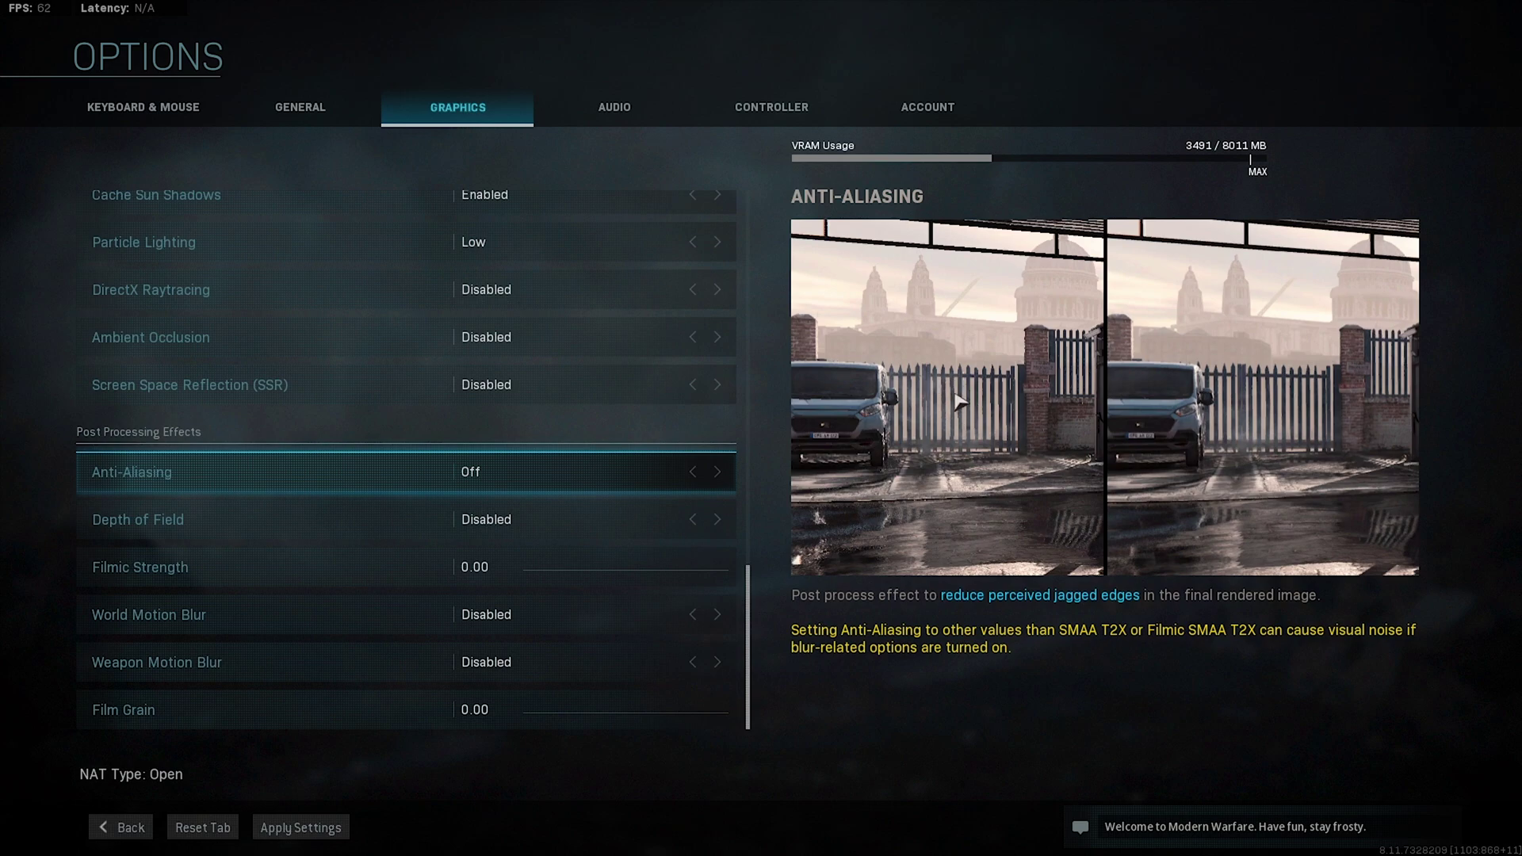
left_click(718, 472)
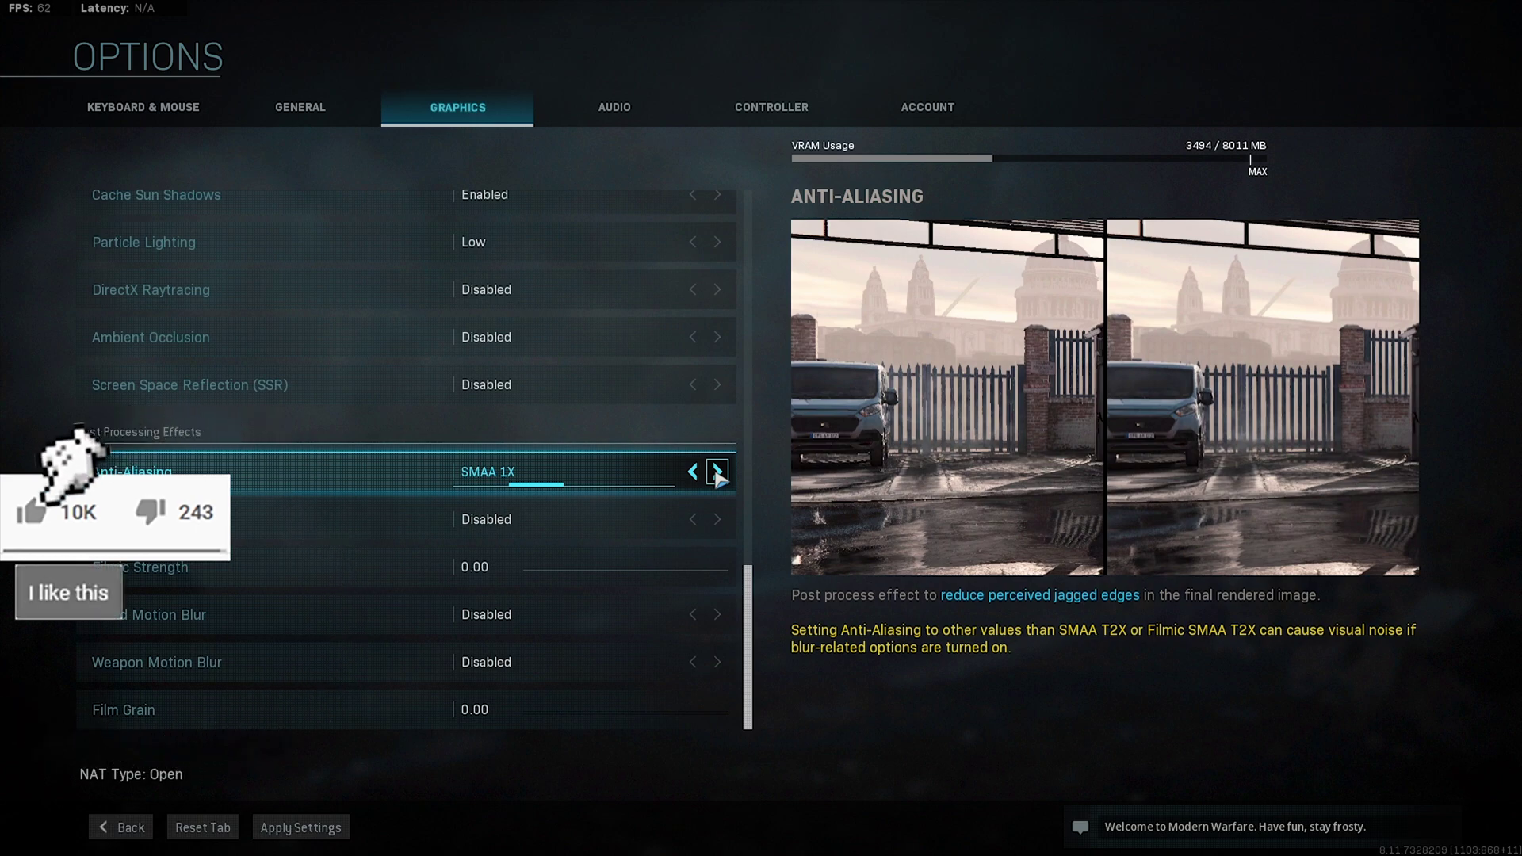
left_click(717, 473)
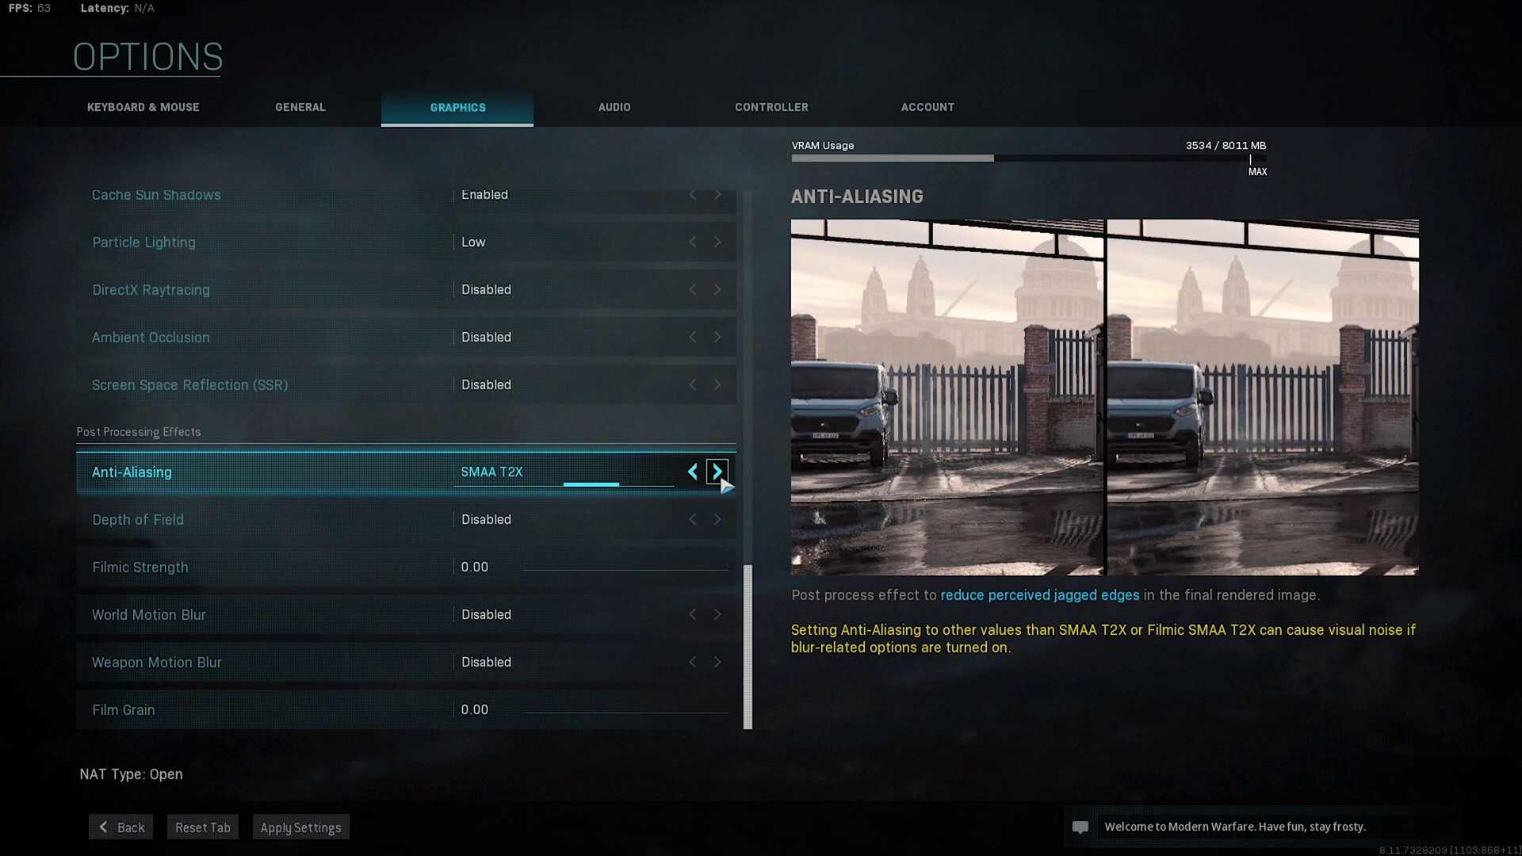
left_click(720, 480)
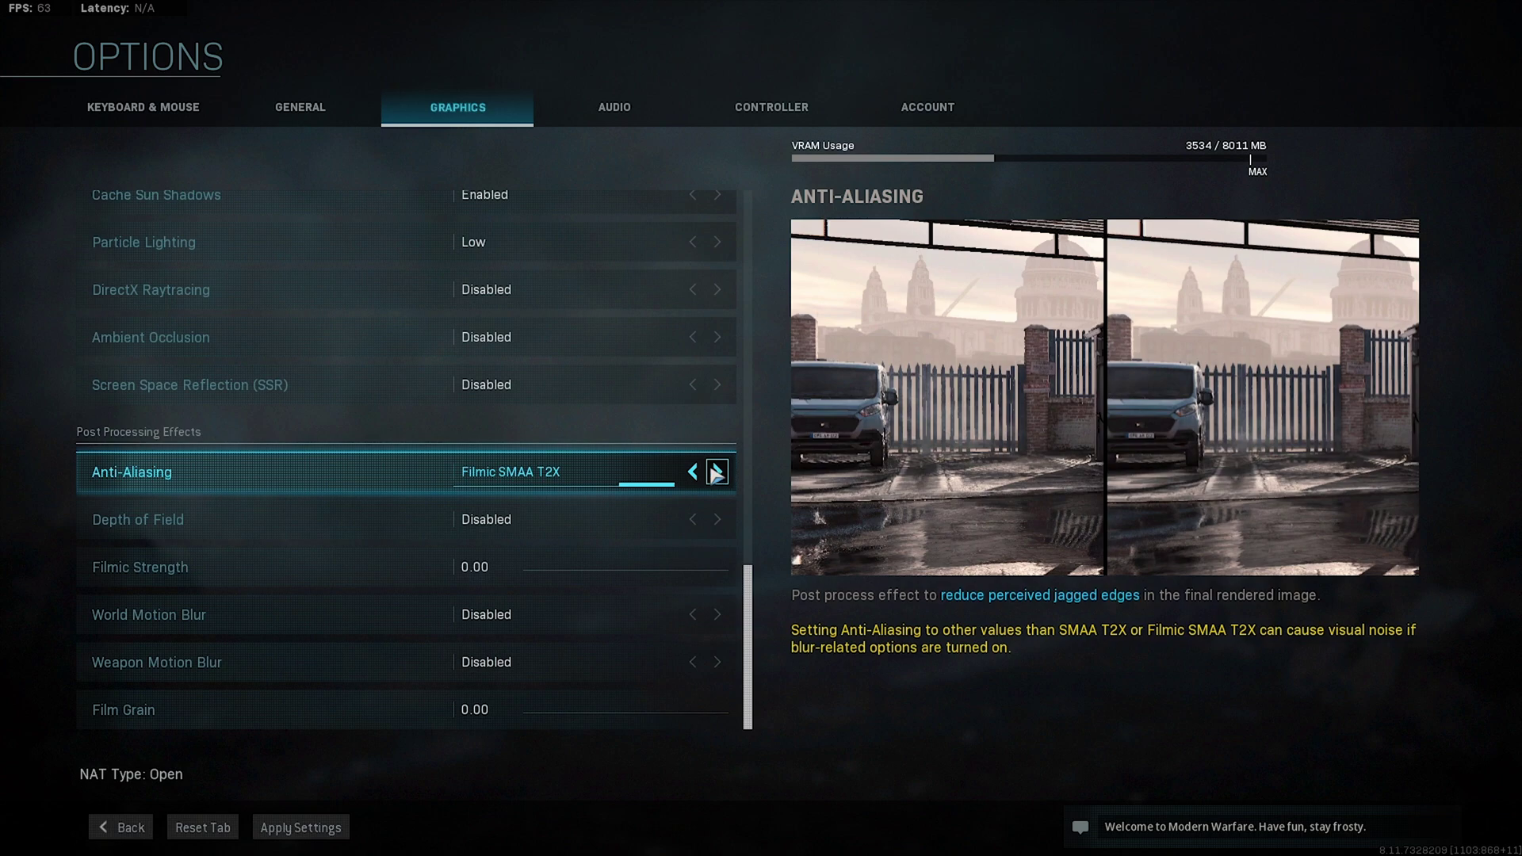
left_click(693, 471)
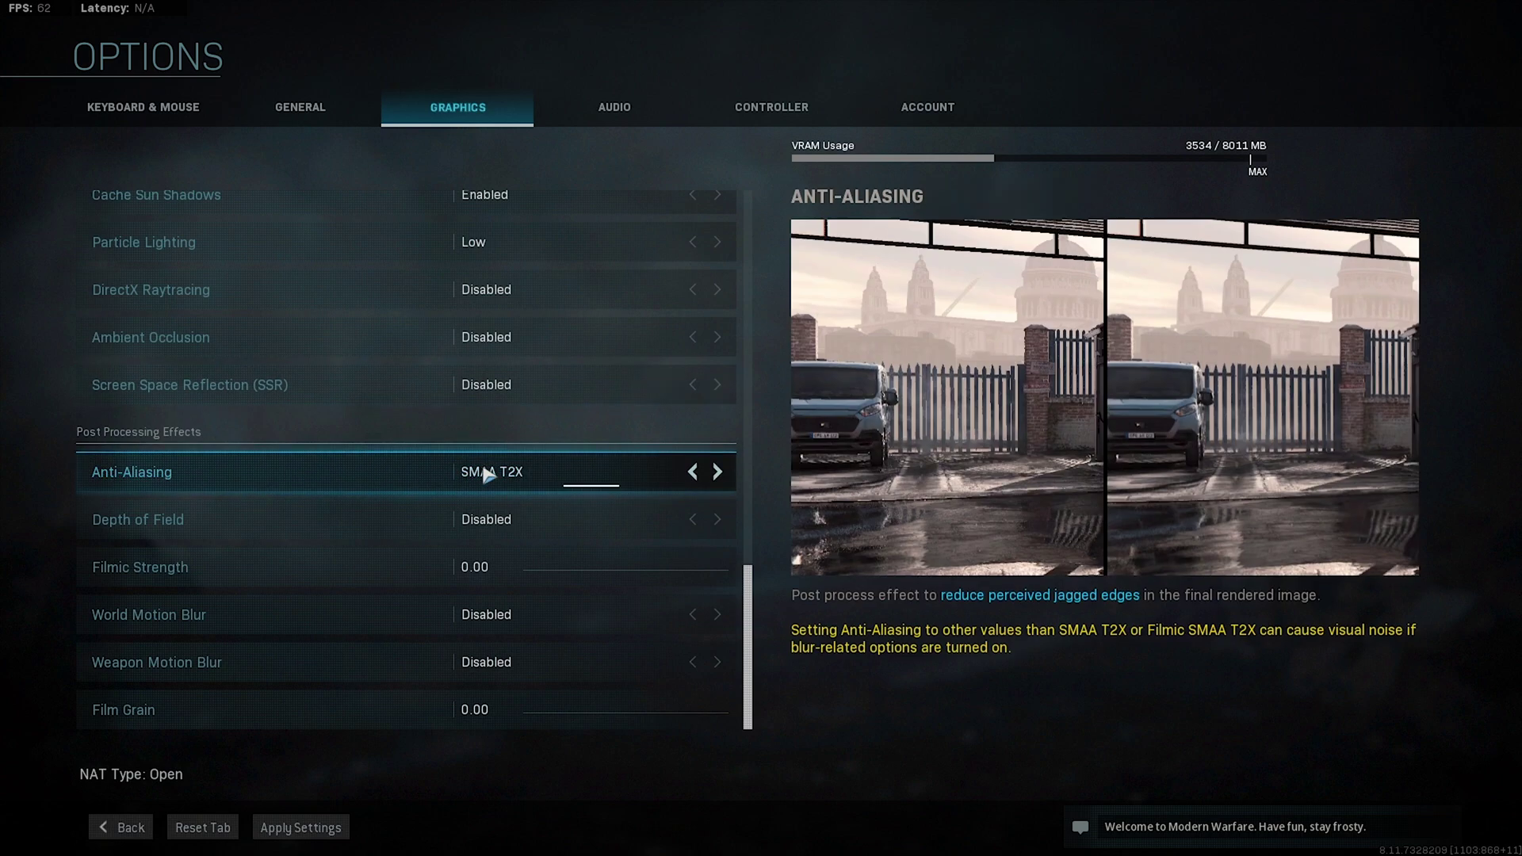